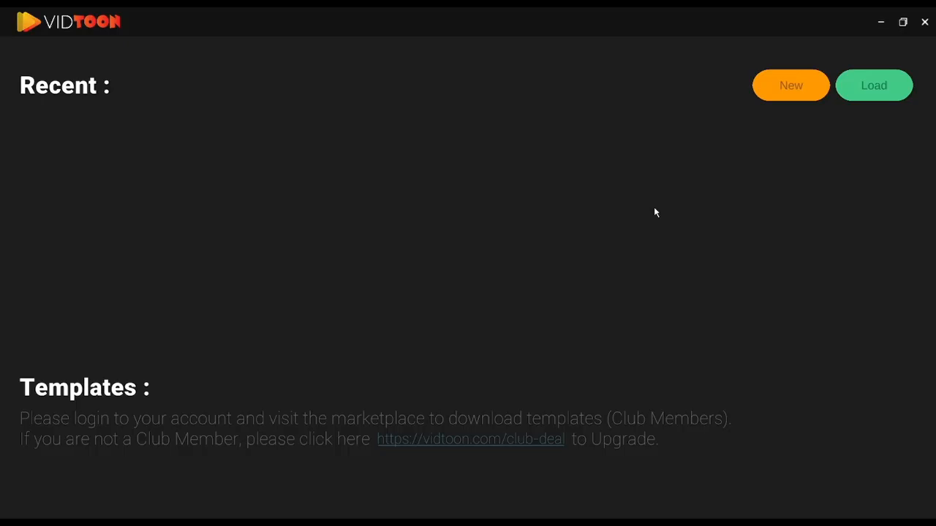
Start creating a project and name it "New project"
{"action": "left_click", "coordinate": [788, 93]}
{"action": "left_click", "coordinate": [603, 204]}
{"action": "type", "text": "New project"}
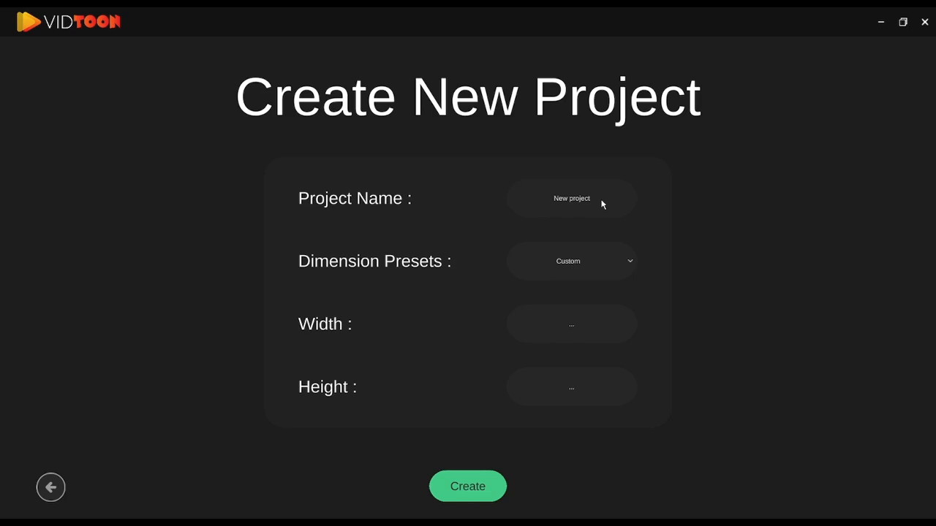
{"action": "left_click_drag", "start_coordinate": [597, 203], "coordinate": [544, 201]}
Apply the Youtube video dimension preset, 1920 by 1080, and create the project
{"action": "left_click", "coordinate": [630, 263]}
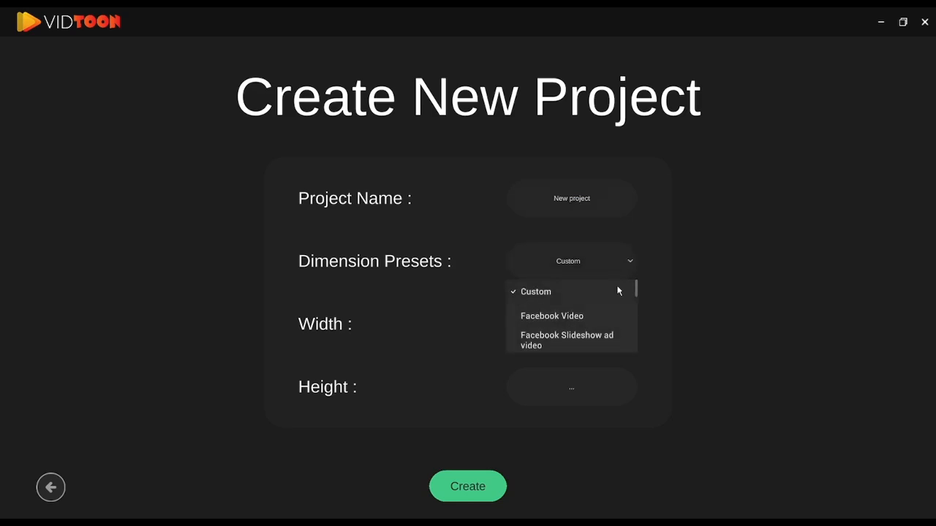
{"action": "left_click_drag", "start_coordinate": [592, 304], "coordinate": [619, 132]}
{"action": "left_click_drag", "start_coordinate": [579, 332], "coordinate": [597, 210]}
{"action": "left_click", "coordinate": [562, 322]}
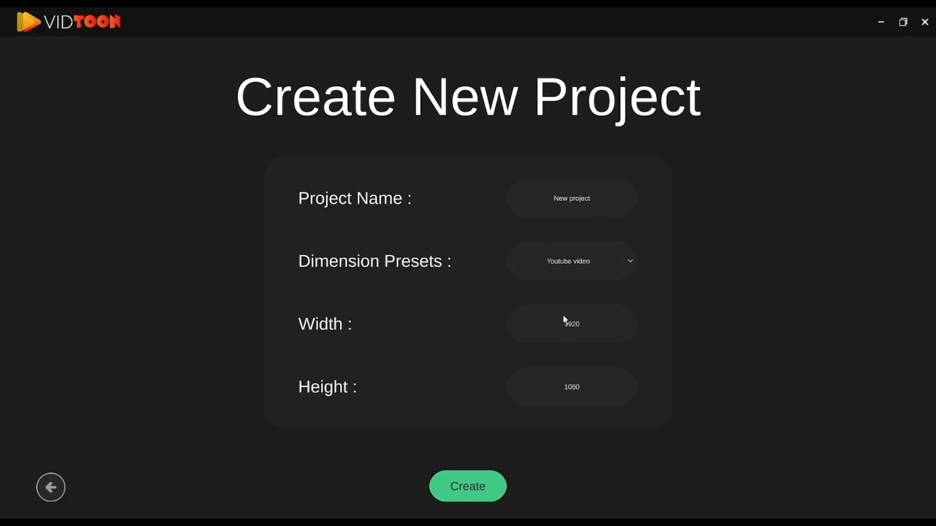
{"action": "left_click_drag", "start_coordinate": [583, 335], "coordinate": [562, 328]}
{"action": "left_click_drag", "start_coordinate": [585, 389], "coordinate": [561, 388]}
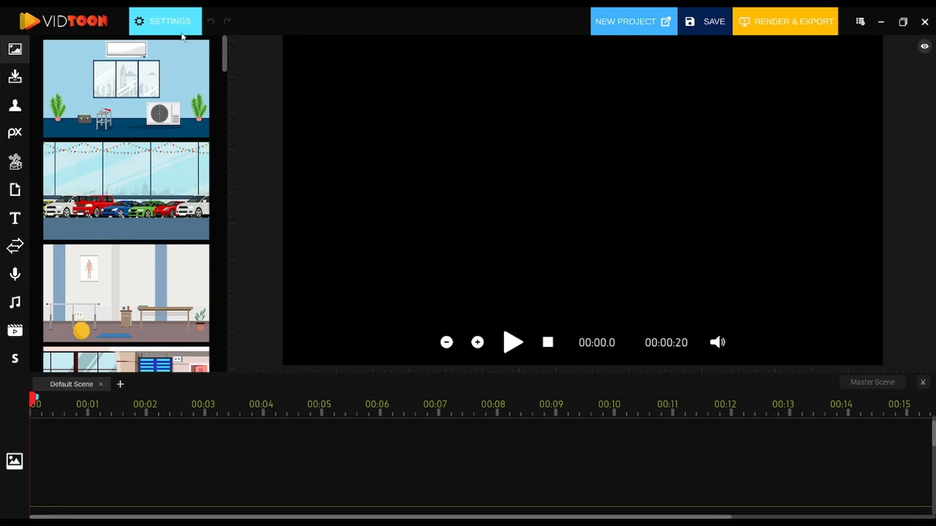
Place the air-conditioner room background in the scene, scale it to fill the frame, and review its settings
{"action": "left_click_drag", "start_coordinate": [195, 124], "coordinate": [363, 87]}
{"action": "left_click_drag", "start_coordinate": [442, 126], "coordinate": [848, 328]}
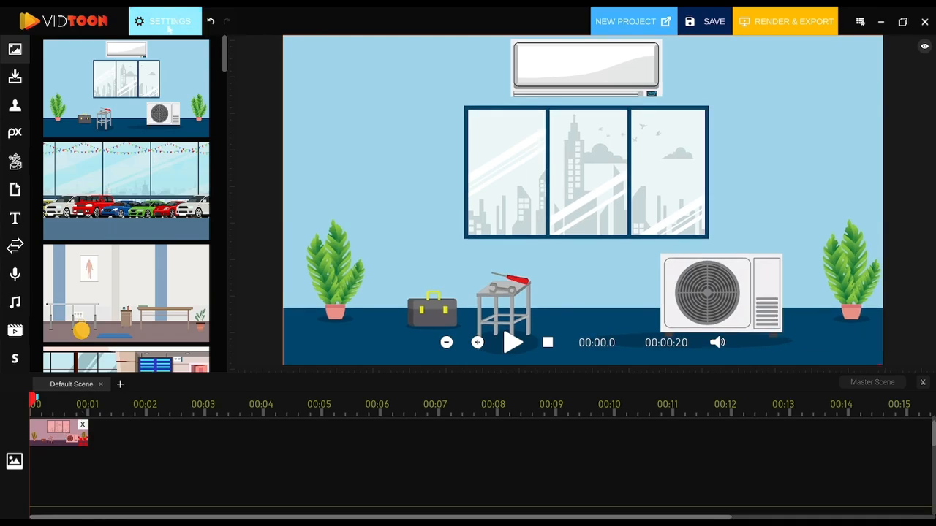
{"action": "left_click", "coordinate": [168, 25]}
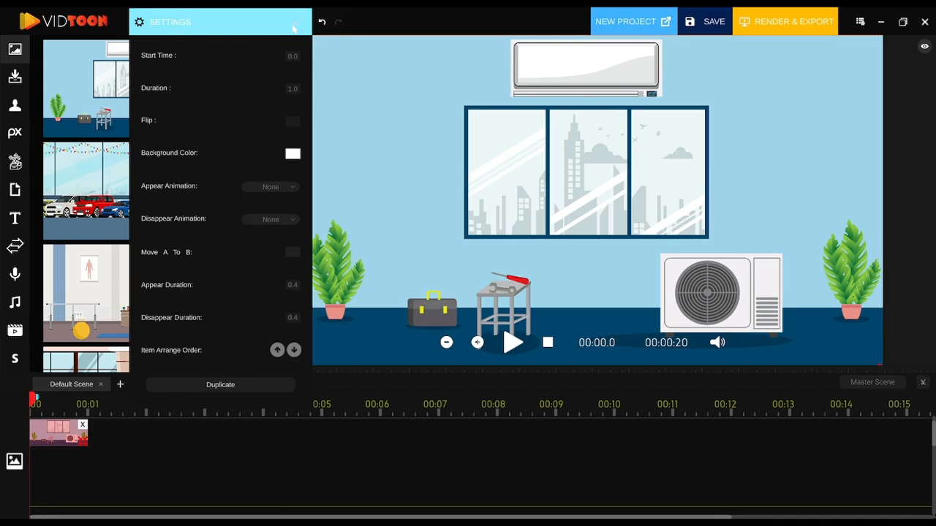
{"action": "left_click", "coordinate": [293, 27]}
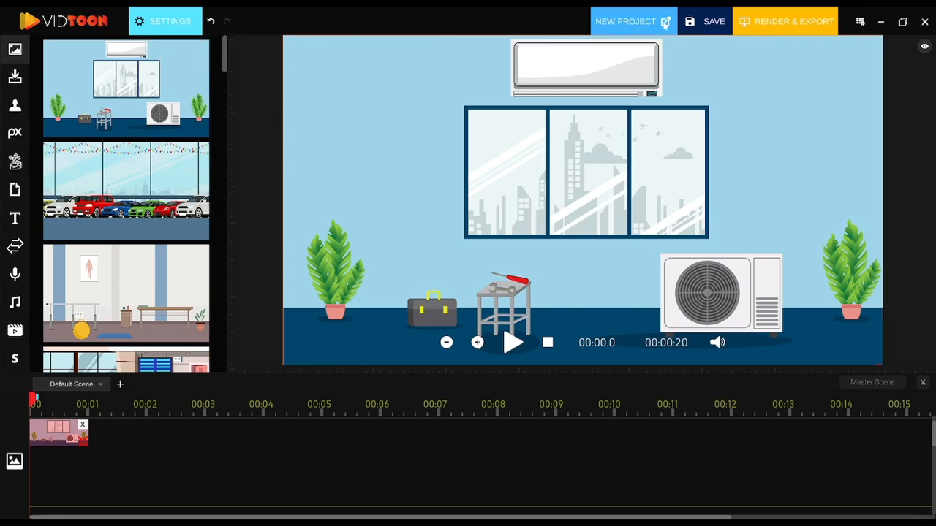
Start another new project, first saving the current one to the Desktop as "New project"
{"action": "left_click", "coordinate": [647, 26]}
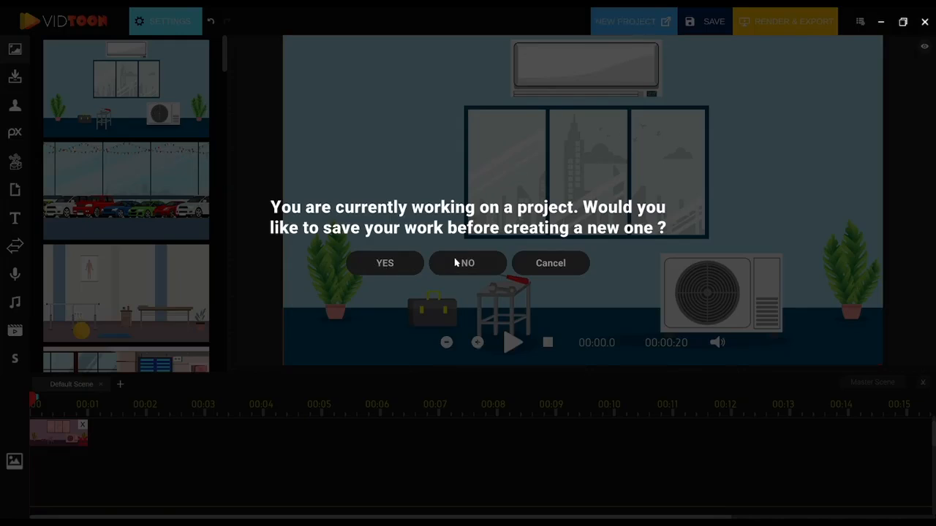
{"action": "left_click", "coordinate": [384, 264]}
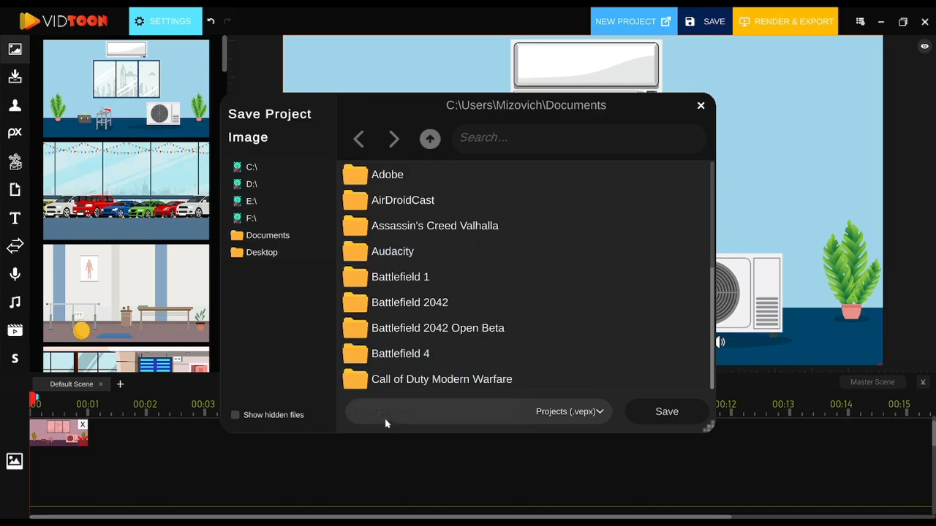
{"action": "left_click", "coordinate": [281, 256]}
{"action": "left_click", "coordinate": [428, 411]}
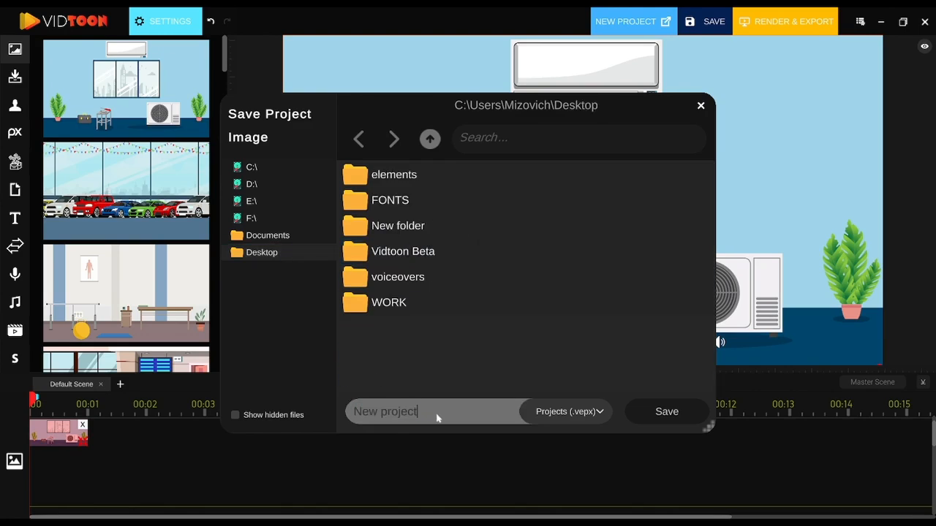
{"action": "left_click", "coordinate": [653, 411]}
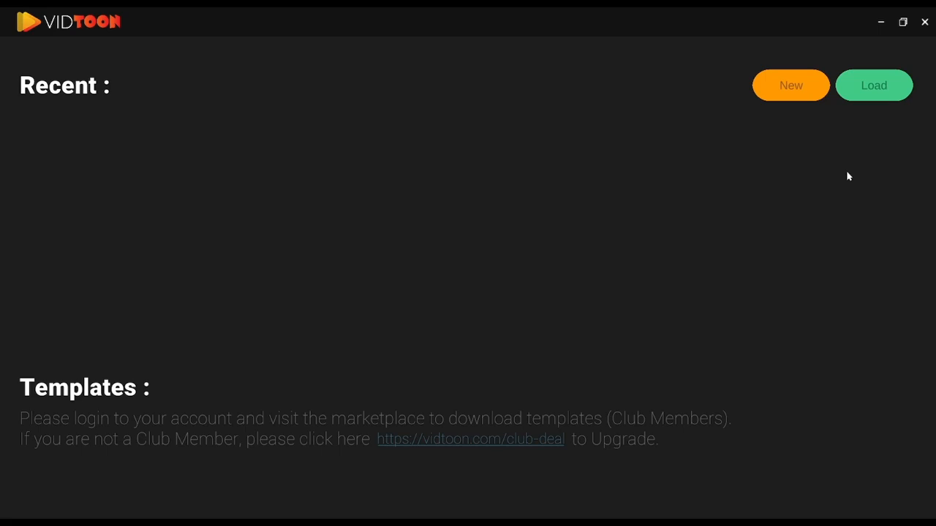
Load HomeTheatreTemplateFeAUS.vepx from the Downloads folder and look through its timeline layers
{"action": "left_click", "coordinate": [882, 89]}
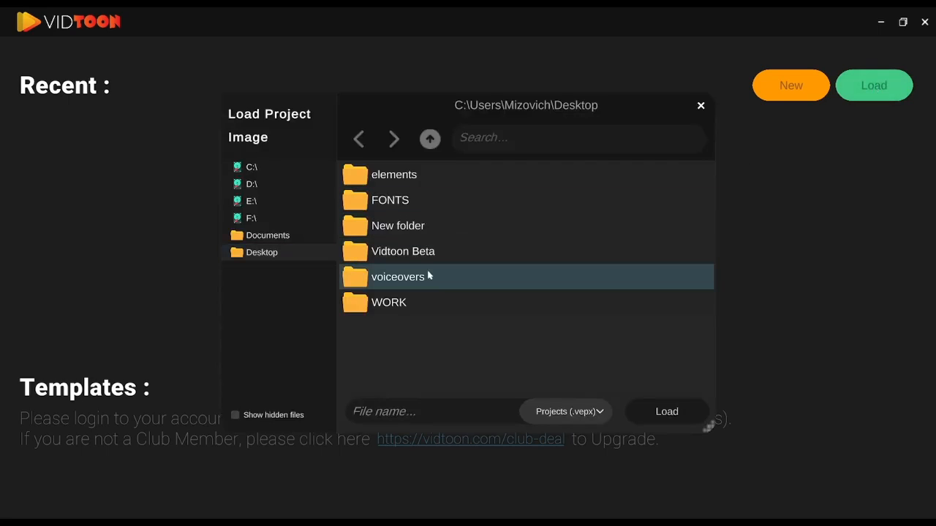
{"action": "left_click", "coordinate": [430, 139]}
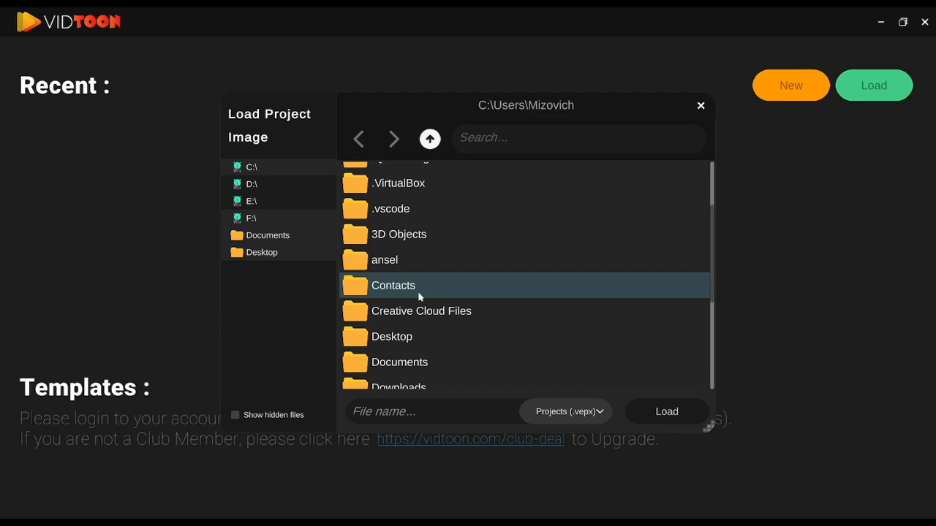
{"action": "double_click", "coordinate": [411, 388]}
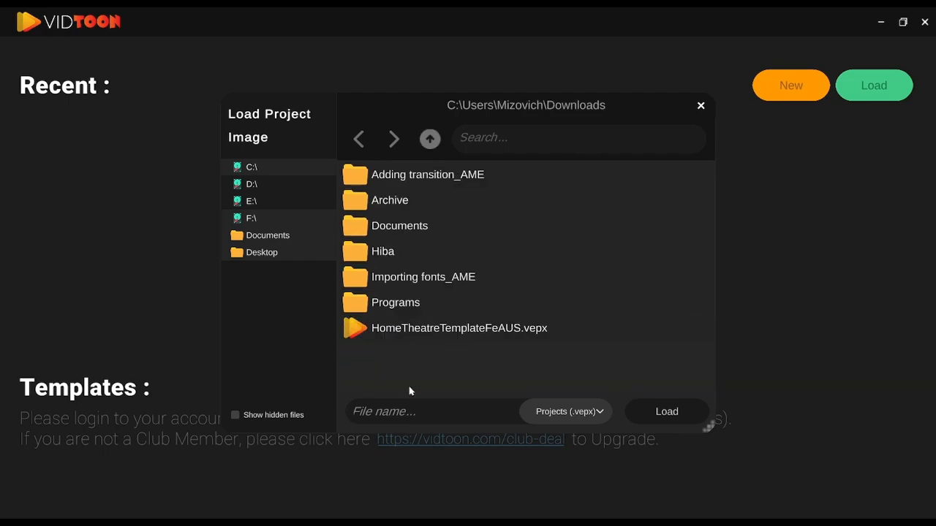
{"action": "double_click", "coordinate": [412, 328]}
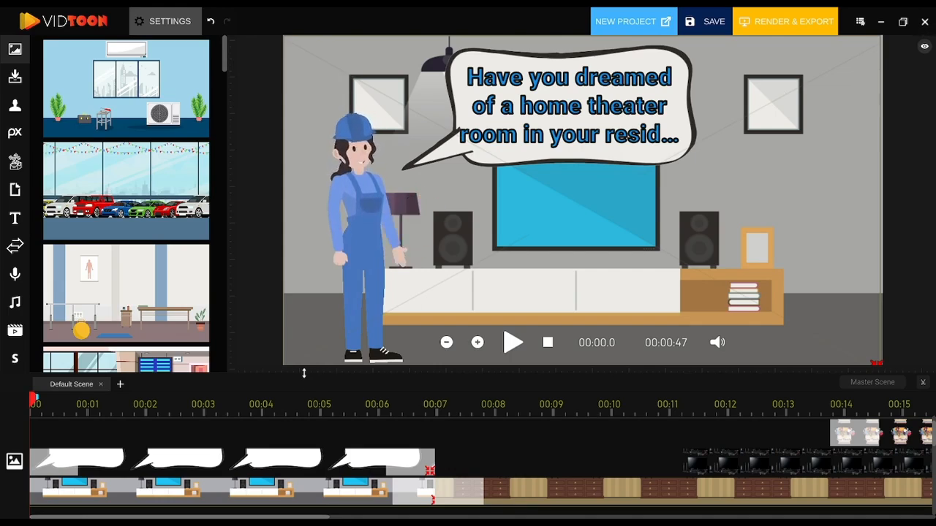
{"action": "scroll", "coordinate": [297, 380], "scroll_direction": "down", "scroll_amount": 5}
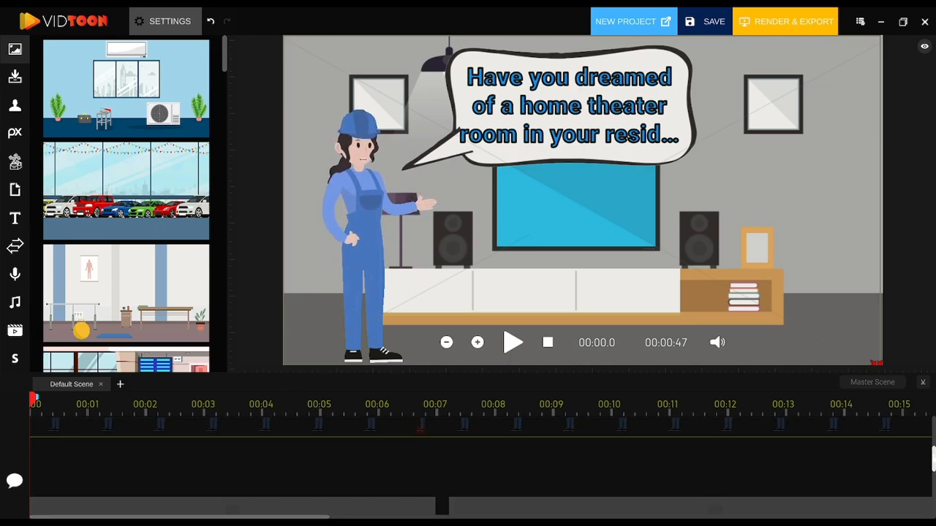
{"action": "scroll", "coordinate": [481, 467], "scroll_direction": "down", "scroll_amount": 3}
{"action": "scroll", "coordinate": [481, 468], "scroll_direction": "down", "scroll_amount": 3}
{"action": "scroll", "coordinate": [927, 504], "scroll_direction": "up", "scroll_amount": 5}
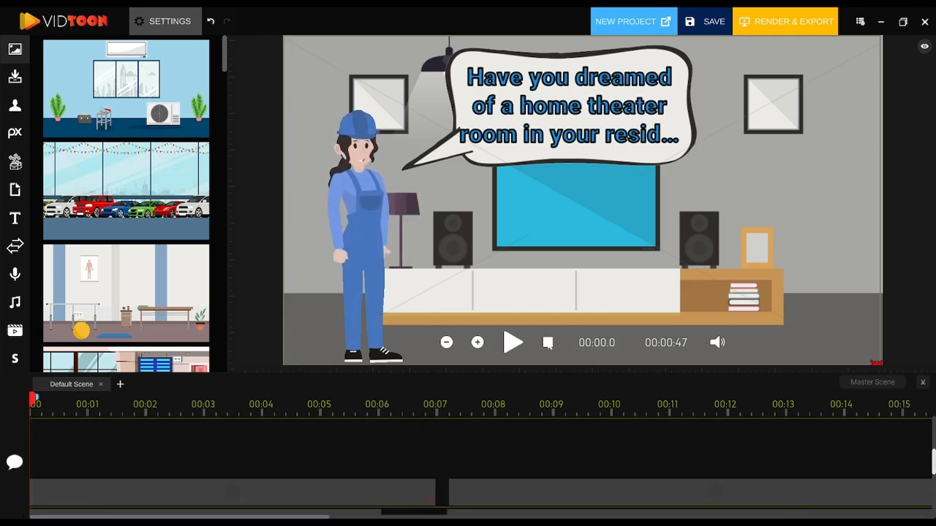
Add a new empty scene to the loaded project
{"action": "left_click", "coordinate": [120, 383]}
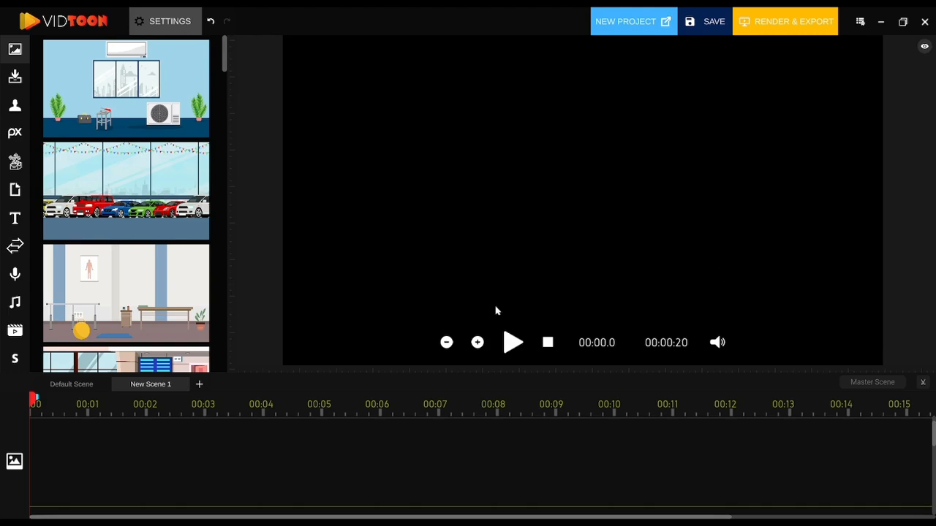
Try lengthening and shortening the new scene by one second and muting and unmuting the preview sound
{"action": "left_click", "coordinate": [478, 342]}
{"action": "left_click", "coordinate": [446, 342]}
{"action": "left_click", "coordinate": [717, 343]}
{"action": "left_click", "coordinate": [717, 343]}
{"action": "left_click", "coordinate": [718, 343]}
{"action": "left_click", "coordinate": [718, 344]}
{"action": "left_click", "coordinate": [475, 343]}
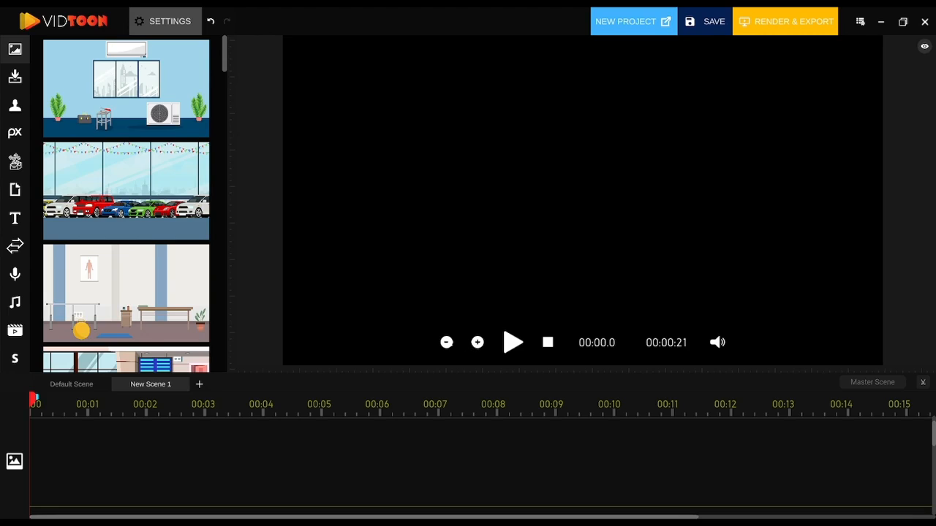
{"action": "left_click", "coordinate": [448, 342]}
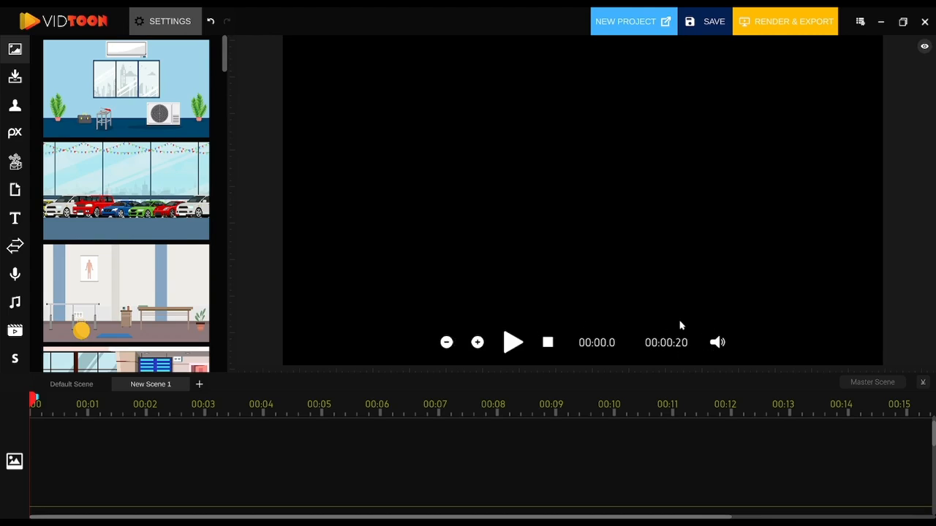
Set the new scene's total duration to 00:20:00
{"action": "left_click", "coordinate": [665, 345]}
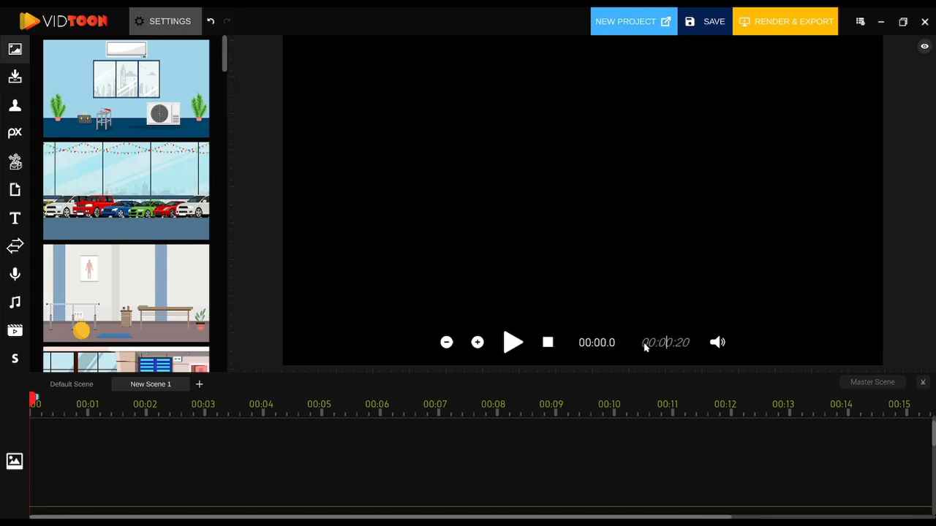
{"action": "type", "text": "00:20:00"}
{"action": "key", "text": "Return"}
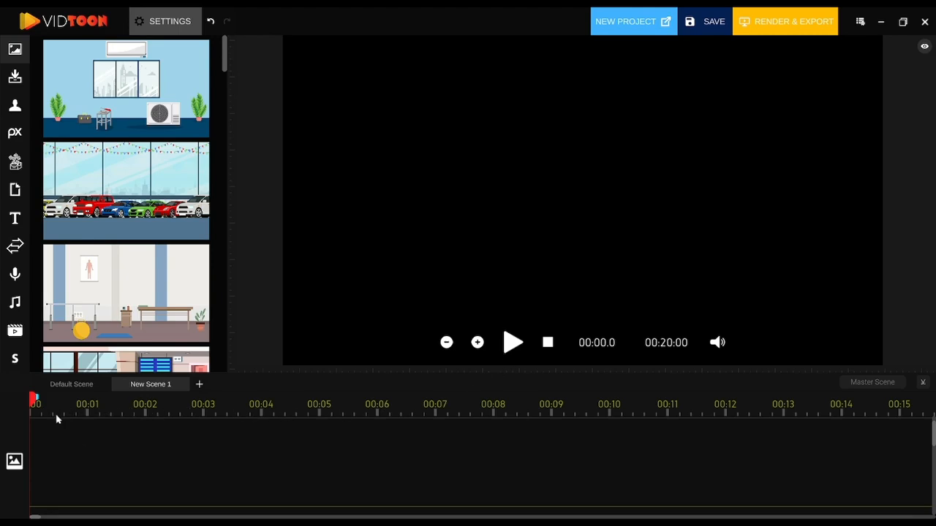
Enable the camera layer, add a camera at the start of the timeline, and extend it to about 3.9 seconds
{"action": "left_click_drag", "start_coordinate": [934, 434], "coordinate": [933, 429]}
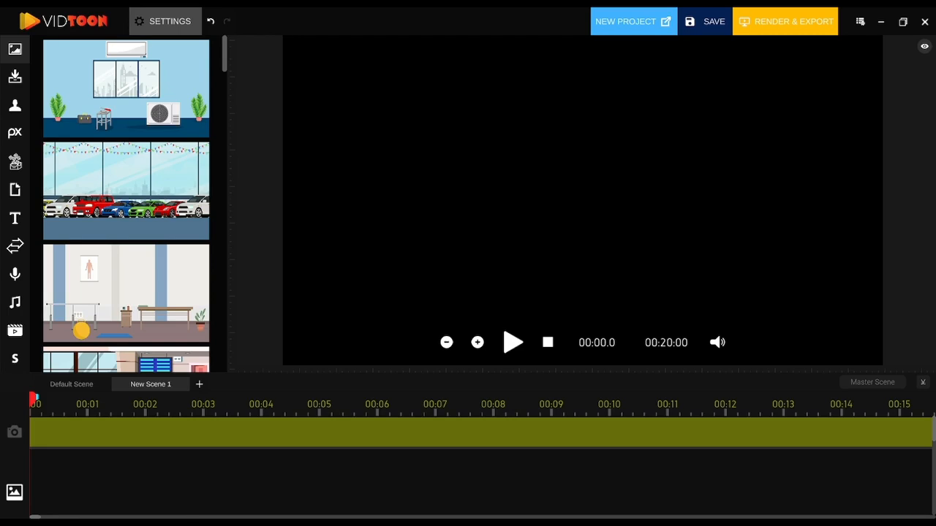
{"action": "left_click", "coordinate": [19, 430]}
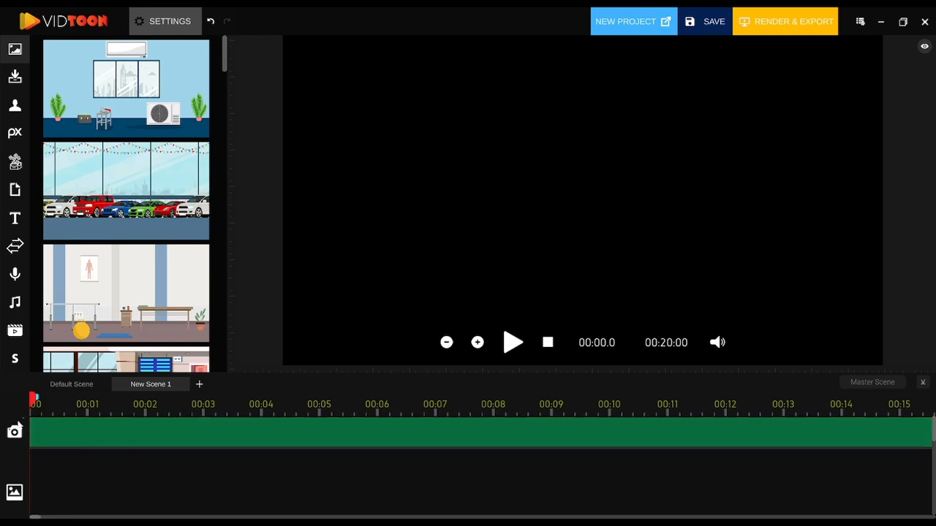
{"action": "left_click", "coordinate": [20, 433]}
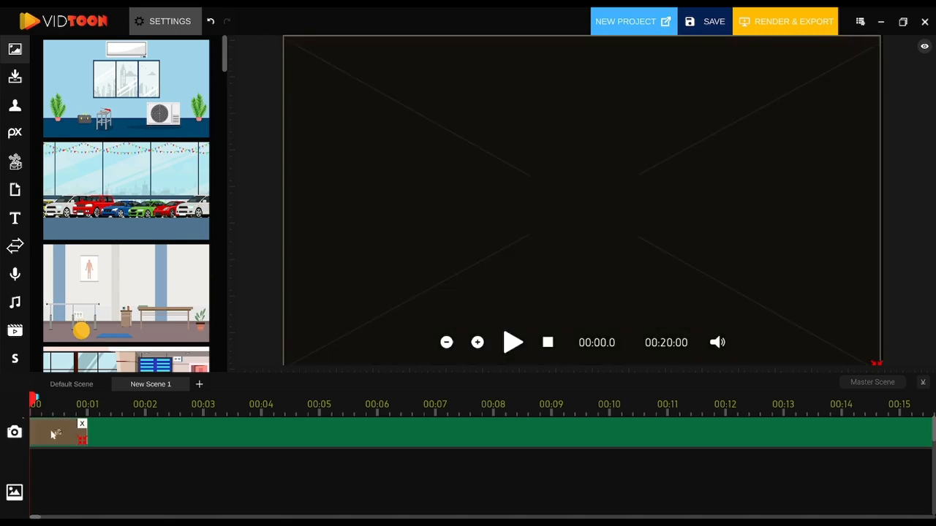
{"action": "left_click_drag", "start_coordinate": [84, 441], "coordinate": [251, 451]}
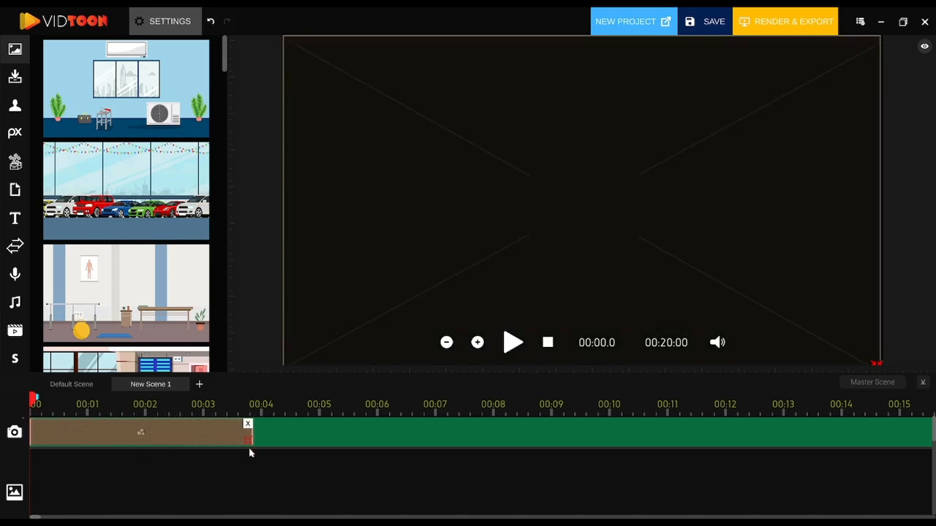
Play the scene from the start to preview the camera and background, and stop the playback
{"action": "left_click", "coordinate": [110, 404]}
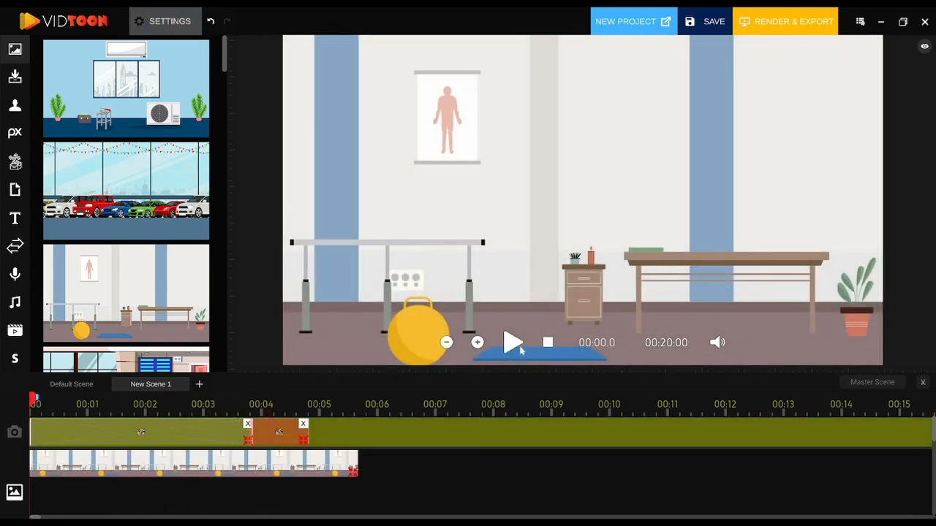
{"action": "left_click", "coordinate": [514, 342]}
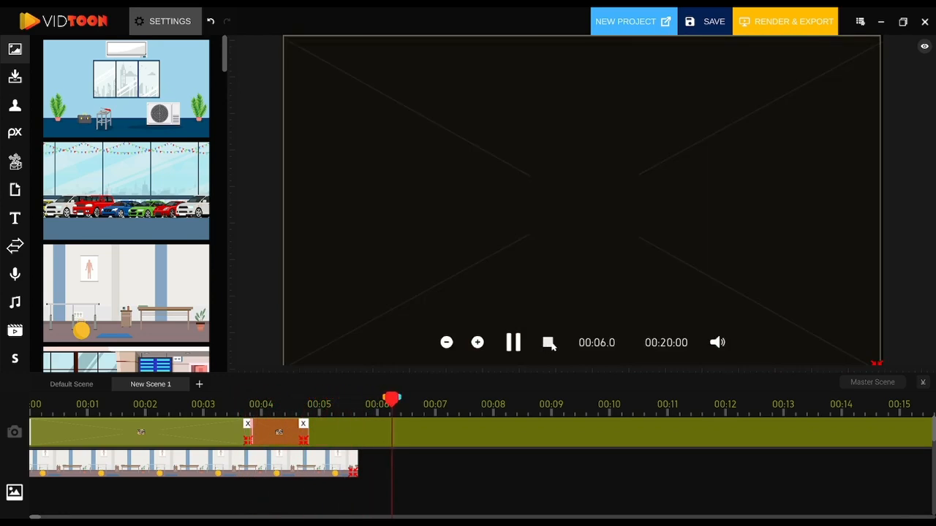
{"action": "left_click", "coordinate": [550, 347]}
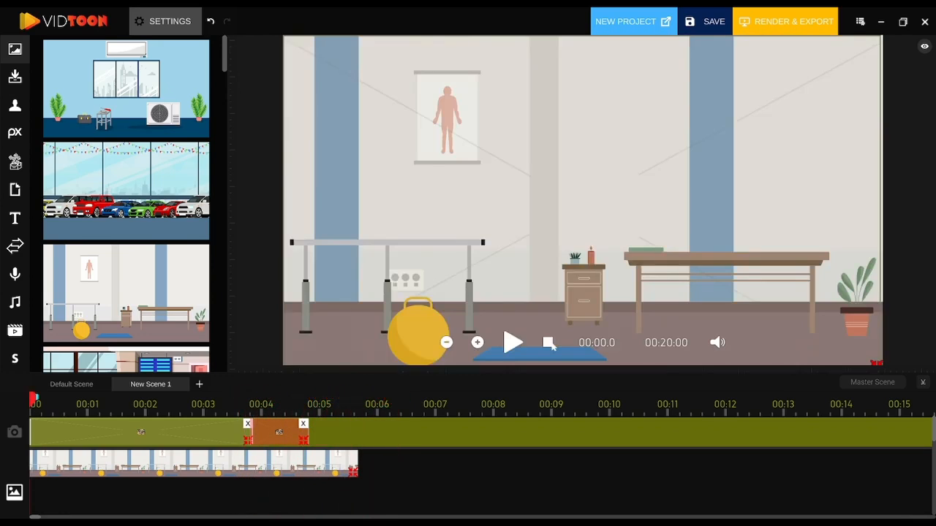
Add the car showroom background on a second background track, extend it to about 7.9 seconds, and place it over the therapy room
{"action": "left_click_drag", "start_coordinate": [933, 433], "coordinate": [934, 441]}
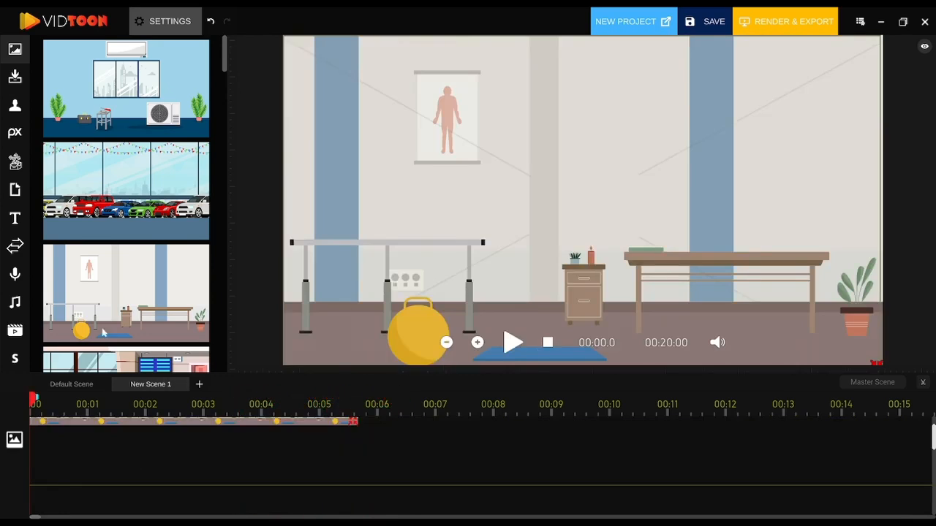
{"action": "left_click_drag", "start_coordinate": [151, 208], "coordinate": [146, 439]}
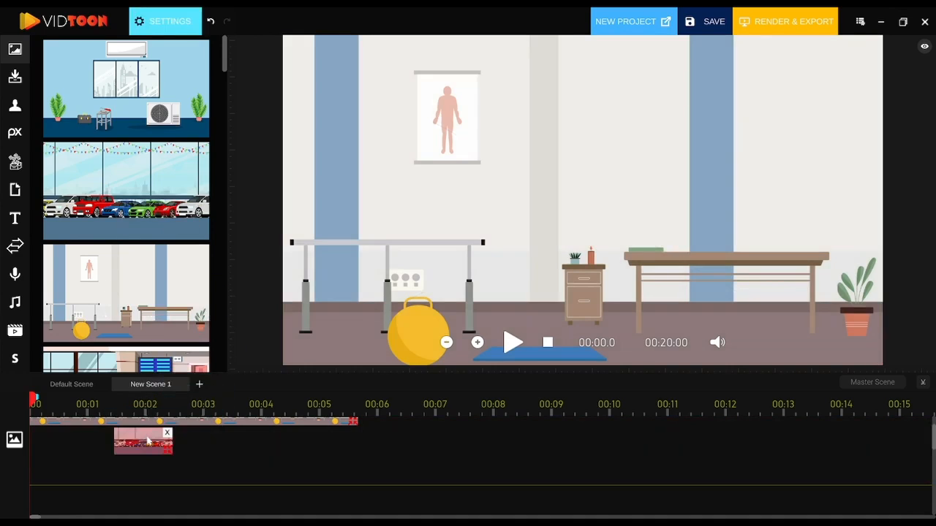
{"action": "left_click_drag", "start_coordinate": [83, 449], "coordinate": [483, 448]}
{"action": "left_click_drag", "start_coordinate": [378, 406], "coordinate": [345, 407]}
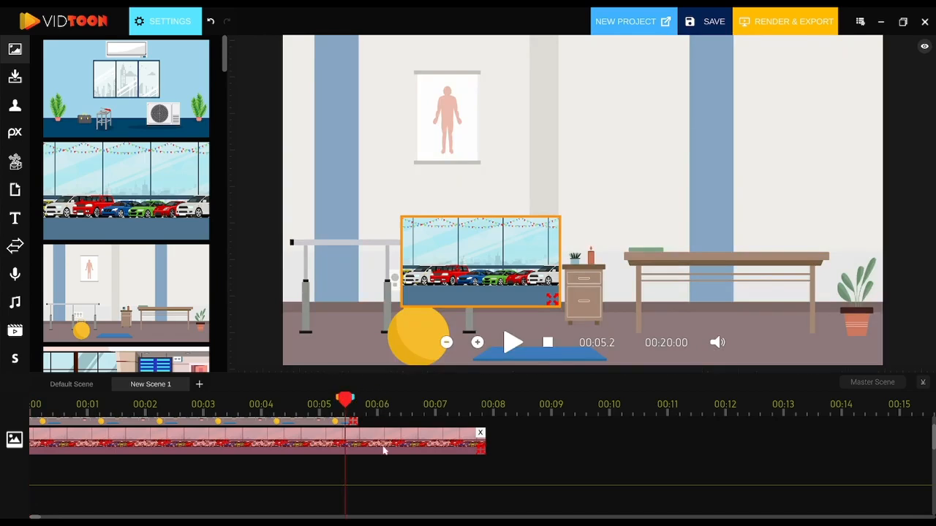
{"action": "left_click_drag", "start_coordinate": [503, 264], "coordinate": [522, 156]}
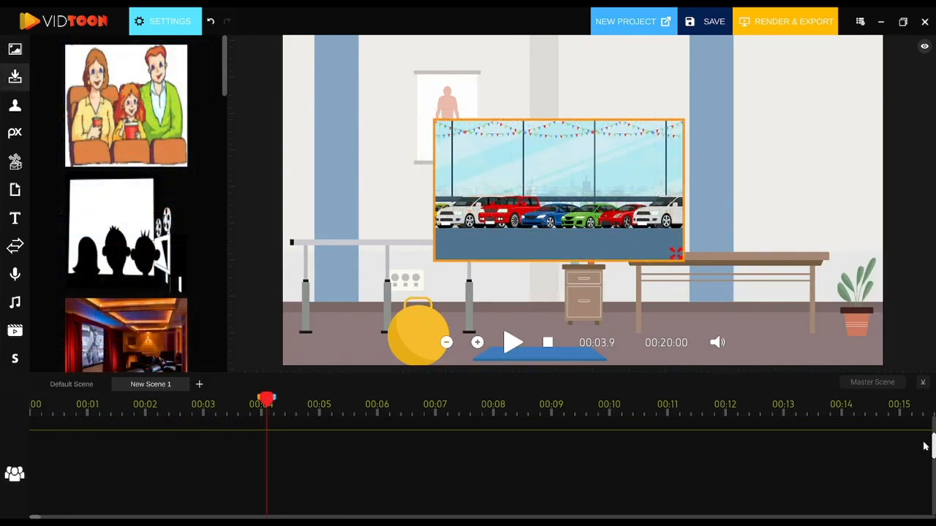
Add the 7-Photographer character to the characters layer and extend its clip to about 7 seconds
{"action": "left_click_drag", "start_coordinate": [933, 445], "coordinate": [932, 446]}
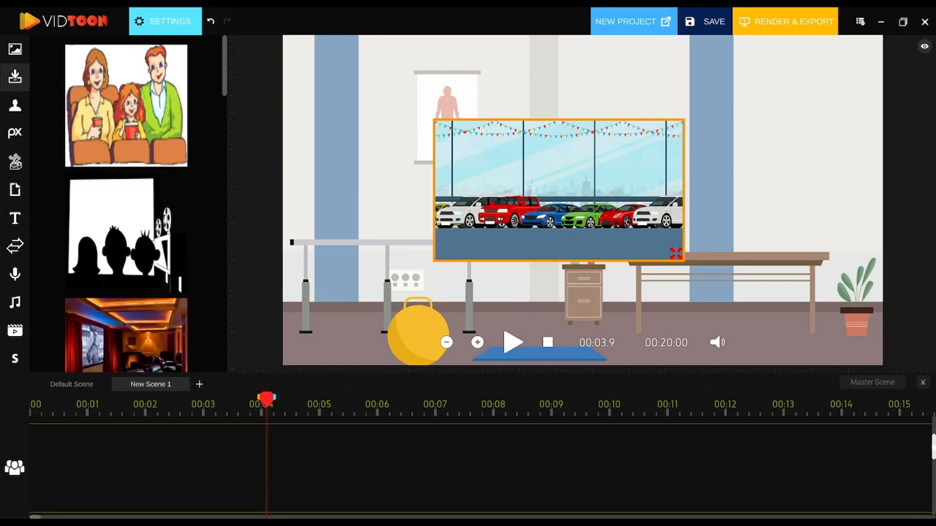
{"action": "left_click", "coordinate": [15, 468]}
{"action": "scroll", "coordinate": [126, 220], "scroll_direction": "down", "scroll_amount": 3}
{"action": "left_click_drag", "start_coordinate": [131, 110], "coordinate": [7, 499]}
{"action": "left_click_drag", "start_coordinate": [84, 506], "coordinate": [433, 499]}
Position and scale the photographer at the right edge of the scene, in front of the table
{"action": "left_click", "coordinate": [256, 405]}
{"action": "left_click_drag", "start_coordinate": [535, 312], "coordinate": [562, 321]}
{"action": "left_click_drag", "start_coordinate": [541, 259], "coordinate": [575, 253]}
Add a new text clip at the start of the text track and extend it to about 10.4 seconds
{"action": "left_click", "coordinate": [15, 218]}
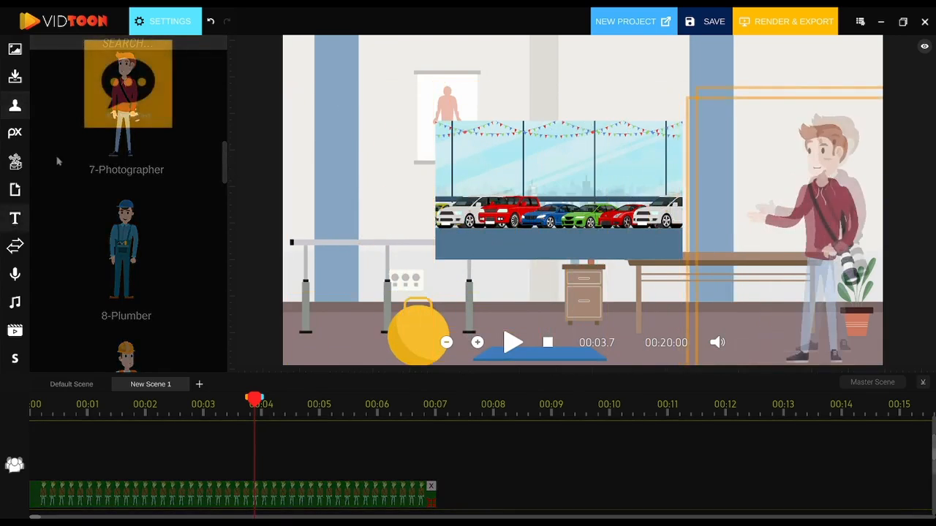
{"action": "left_click_drag", "start_coordinate": [186, 185], "coordinate": [93, 443]}
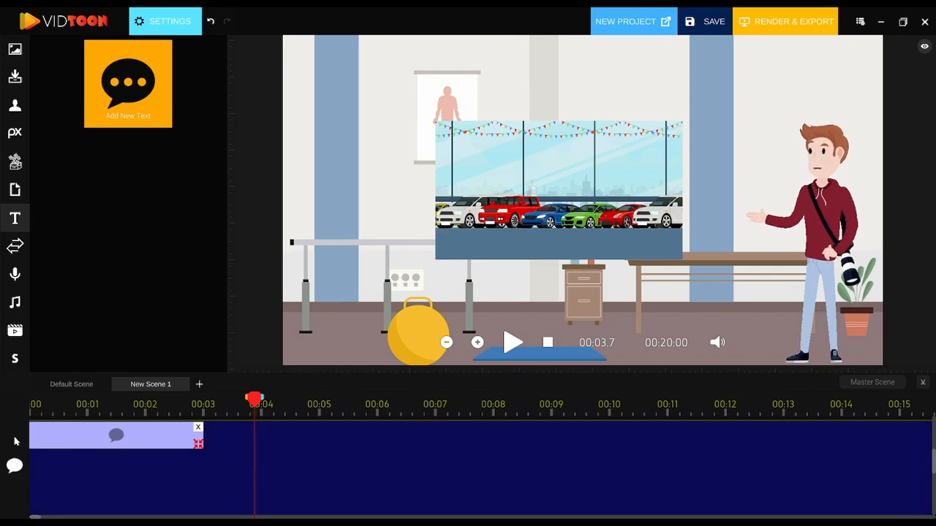
{"action": "left_click_drag", "start_coordinate": [198, 443], "coordinate": [626, 443]}
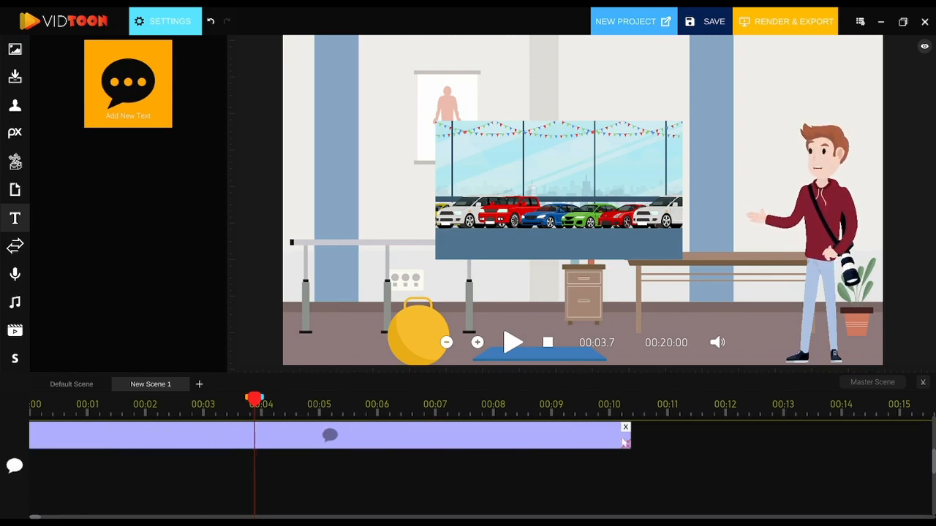
Place the text box above the car showroom and enlarge it to span most of the scene's upper area
{"action": "left_click", "coordinate": [358, 410]}
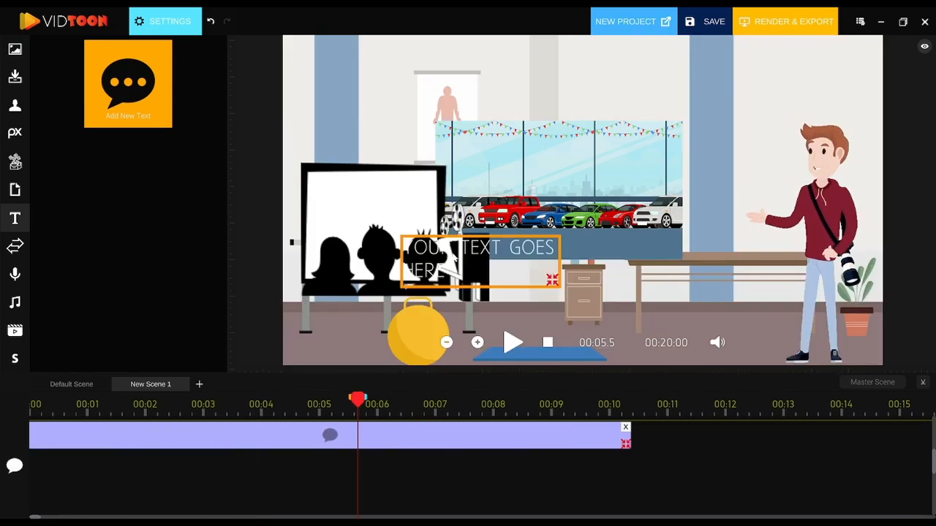
{"action": "left_click_drag", "start_coordinate": [451, 256], "coordinate": [379, 73]}
{"action": "left_click_drag", "start_coordinate": [480, 98], "coordinate": [611, 139]}
Upload the file Adding Videos to Vidtoon.mp4 from the Downloads folder to the video library
{"action": "left_click", "coordinate": [18, 335]}
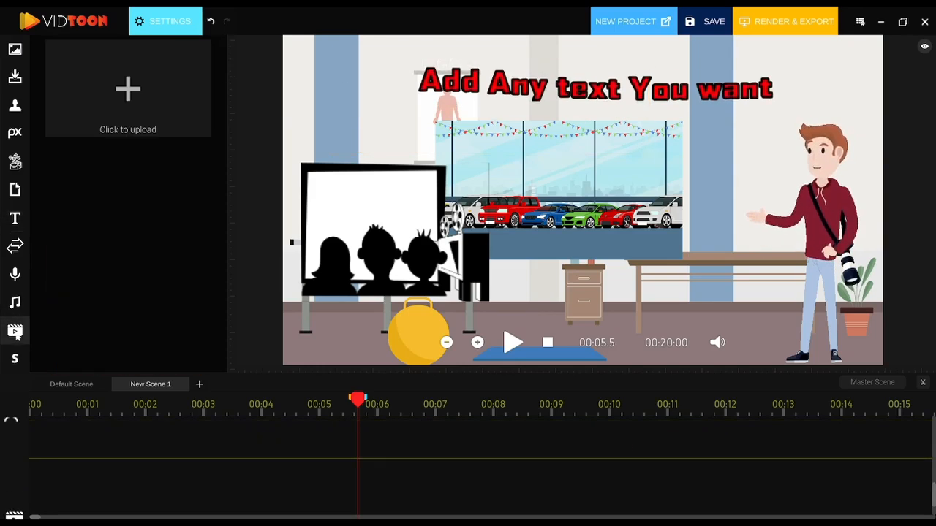
{"action": "left_click", "coordinate": [134, 98]}
{"action": "scroll", "coordinate": [438, 292], "scroll_direction": "down", "scroll_amount": 3}
{"action": "left_click", "coordinate": [412, 312]}
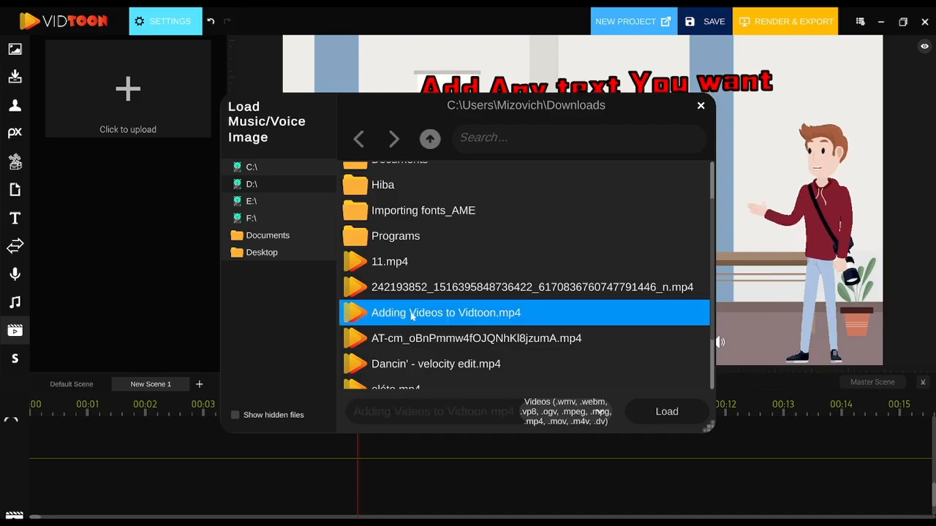
{"action": "double_click", "coordinate": [411, 313]}
Add the uploaded video to the video track and play the scene to preview it
{"action": "left_click_drag", "start_coordinate": [182, 126], "coordinate": [156, 472]}
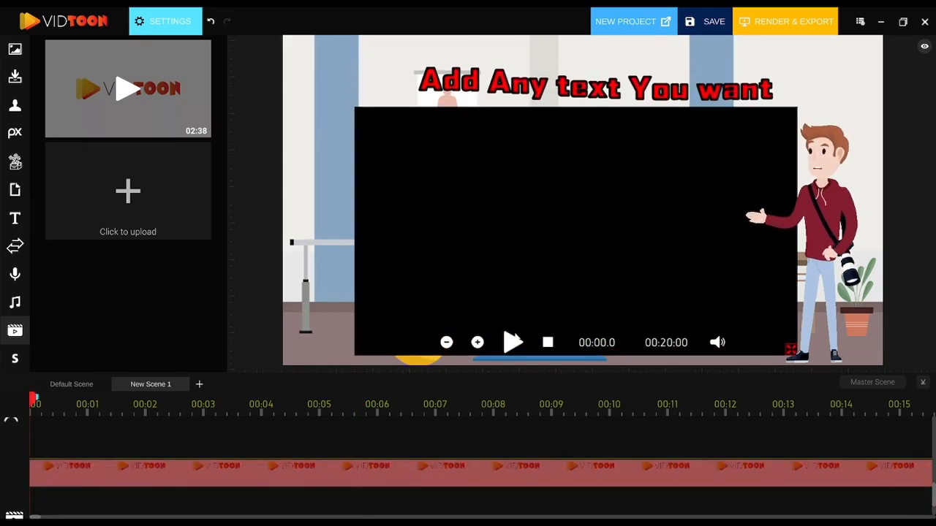
{"action": "left_click", "coordinate": [513, 342]}
{"action": "left_click", "coordinate": [512, 342]}
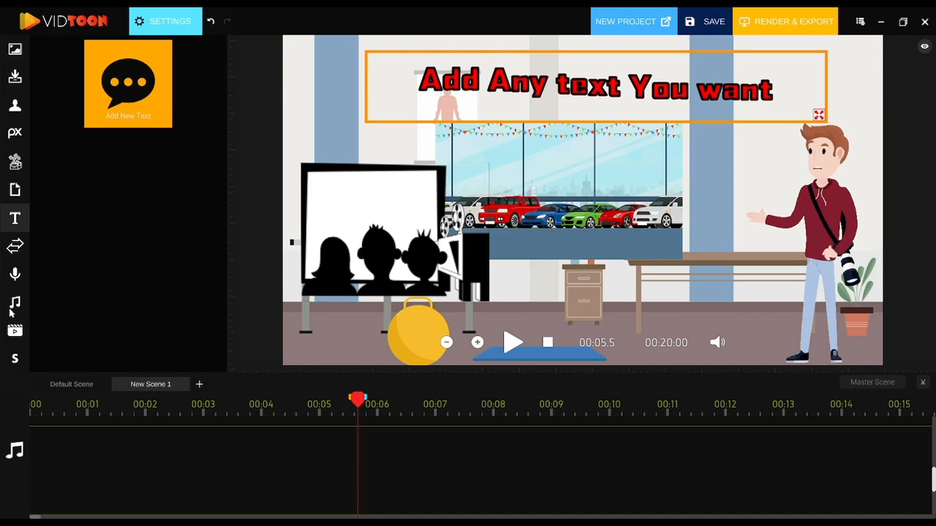
Add the beachday music to the music track and review the clip's timing, loop and volume settings
{"action": "left_click", "coordinate": [16, 302]}
{"action": "left_click_drag", "start_coordinate": [195, 306], "coordinate": [127, 459]}
{"action": "left_click", "coordinate": [128, 460]}
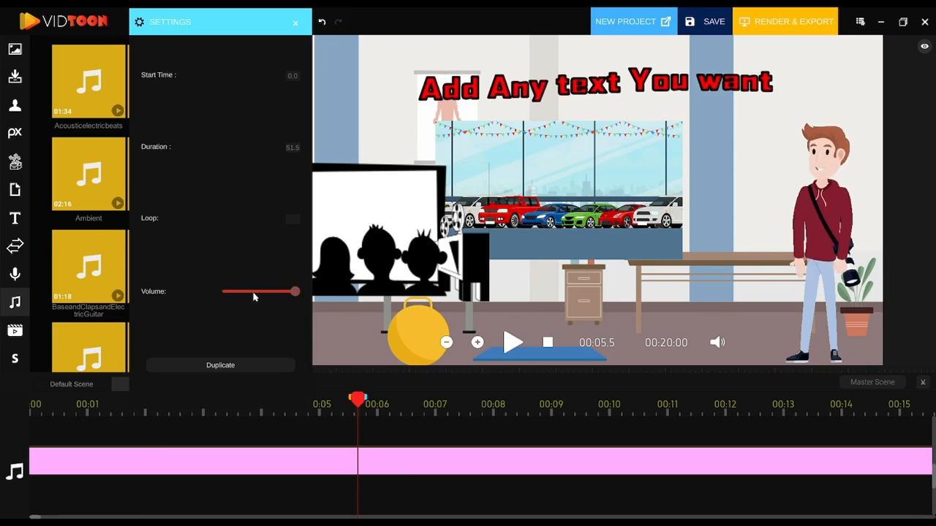
{"action": "left_click", "coordinate": [296, 24]}
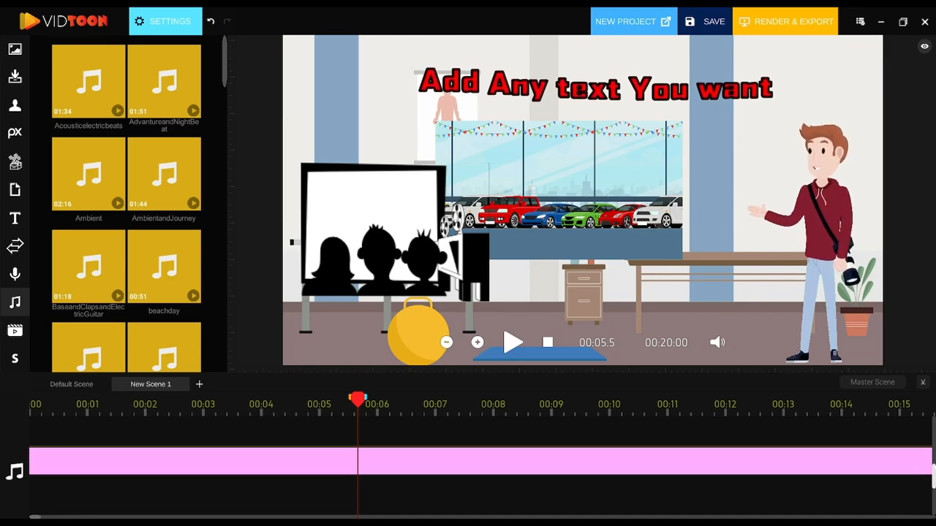
Move the playhead to about 4.9 seconds and browse the background library
{"action": "scroll", "coordinate": [480, 468], "scroll_direction": "down", "scroll_amount": 1}
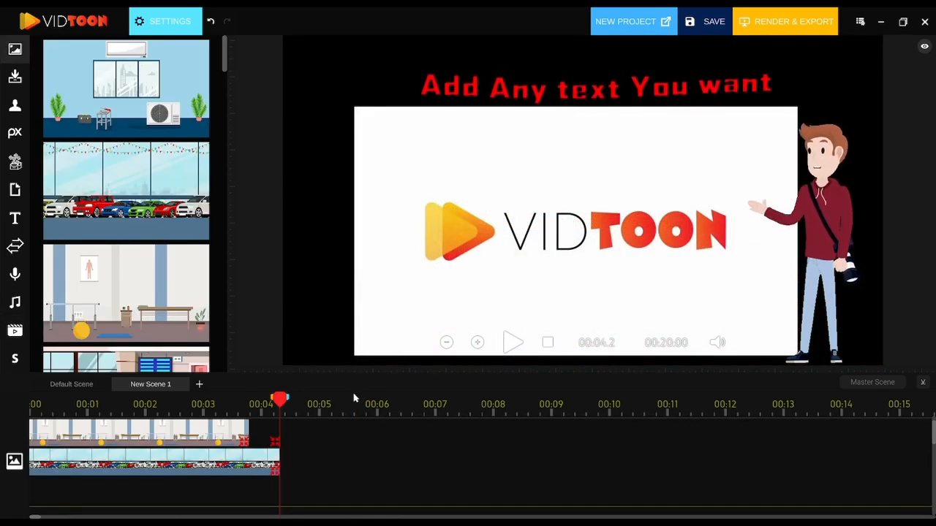
{"action": "left_click", "coordinate": [312, 408]}
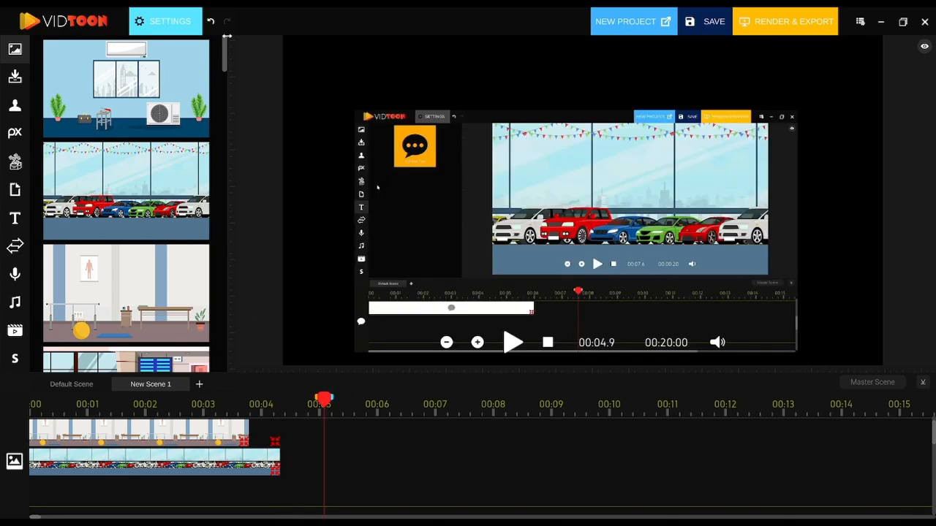
{"action": "left_click_drag", "start_coordinate": [223, 46], "coordinate": [214, 179]}
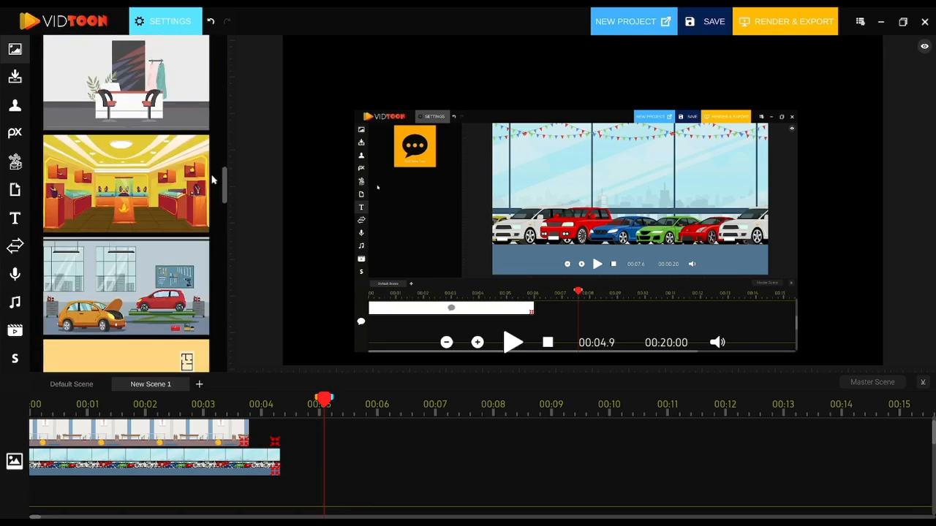
Upload the VidToon logo image from the Desktop folder to the image library
{"action": "left_click", "coordinate": [15, 79]}
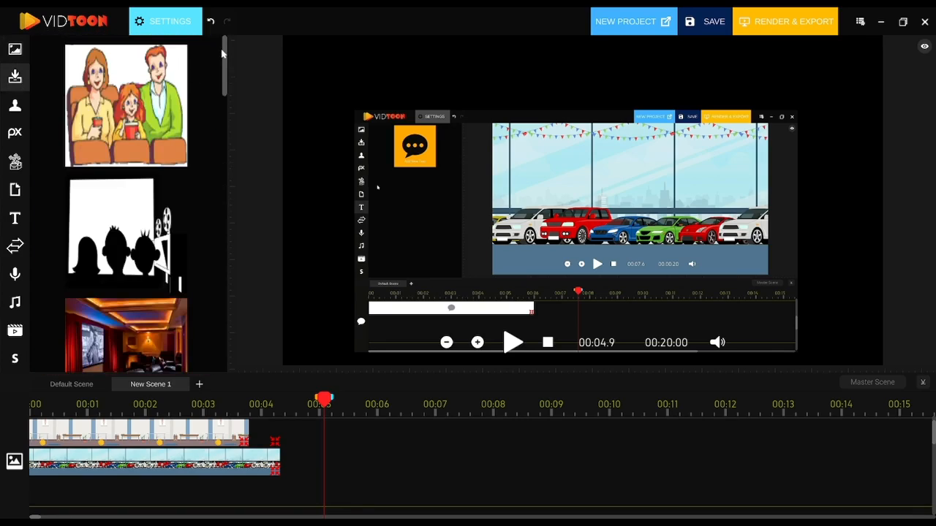
{"action": "left_click_drag", "start_coordinate": [225, 54], "coordinate": [181, 342]}
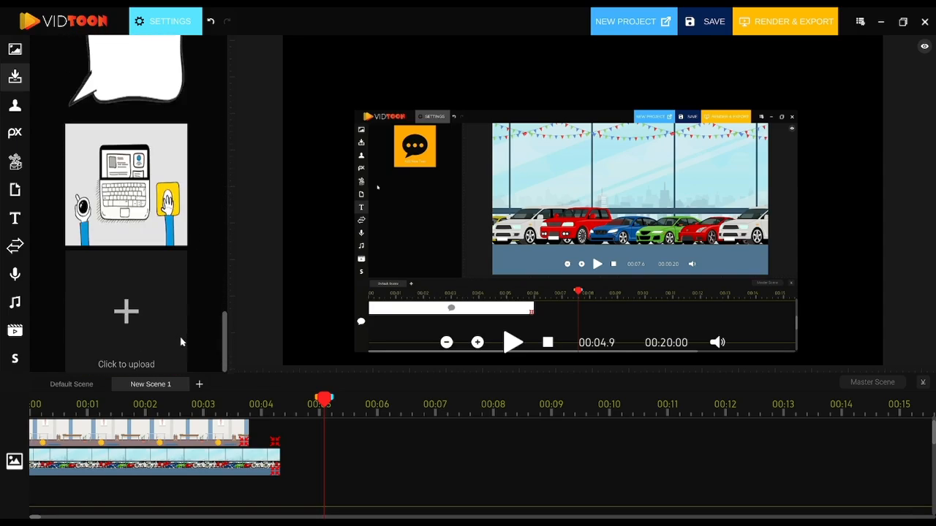
{"action": "left_click", "coordinate": [125, 314]}
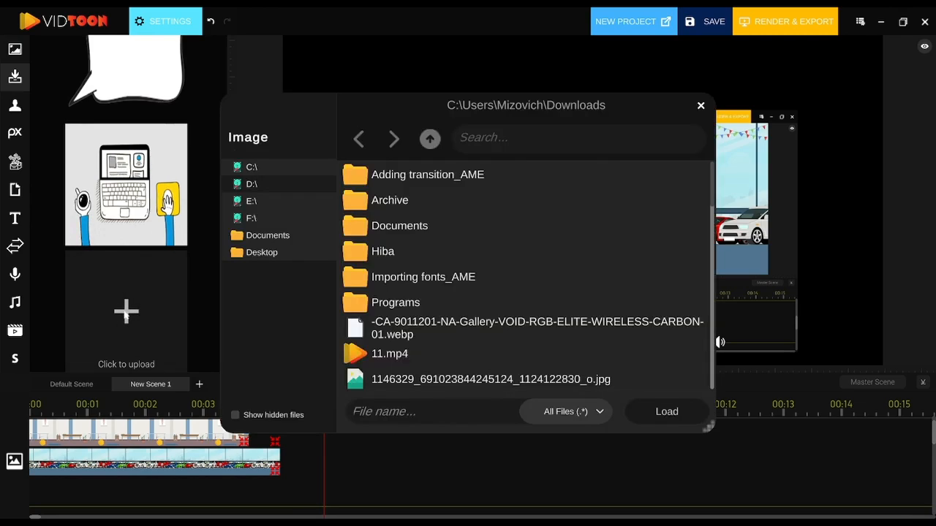
{"action": "left_click", "coordinate": [272, 257]}
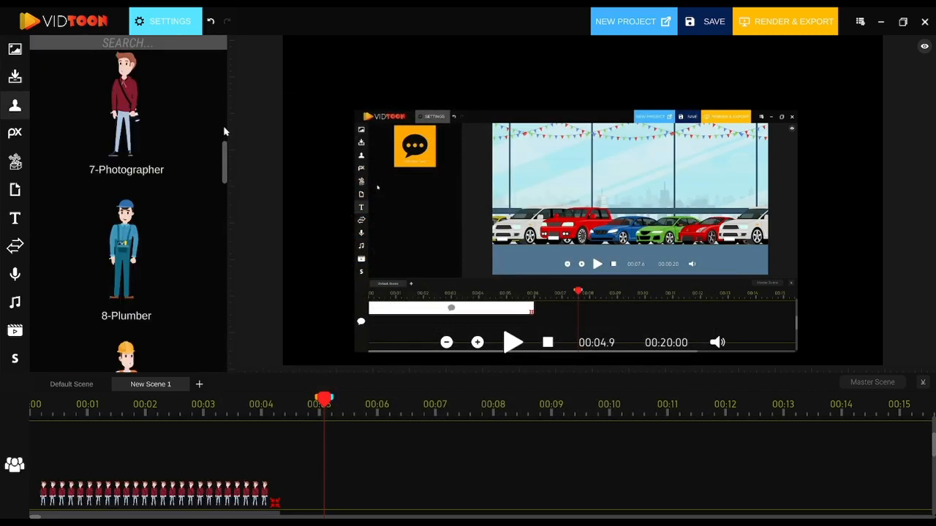
Search the character library for "plumber" and clear the search term
{"action": "left_click_drag", "start_coordinate": [225, 155], "coordinate": [208, 278]}
{"action": "left_click", "coordinate": [117, 44]}
{"action": "type", "text": "plumber"}
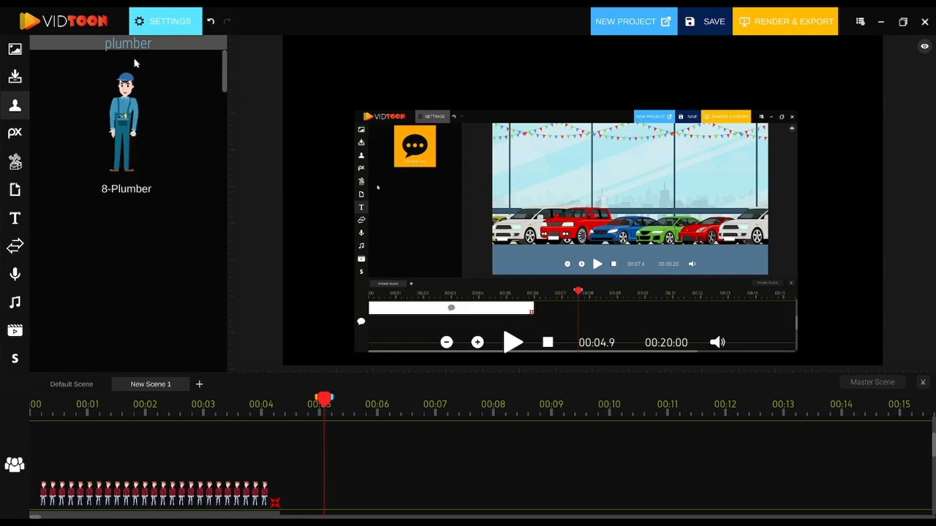
{"action": "key", "text": "BackSpace"}
{"action": "key", "text": "BackSpace"}
{"action": "key", "text": "BackSpace"}
{"action": "key", "text": "BackSpace"}
{"action": "key", "text": "BackSpace"}
{"action": "key", "text": "BackSpace"}
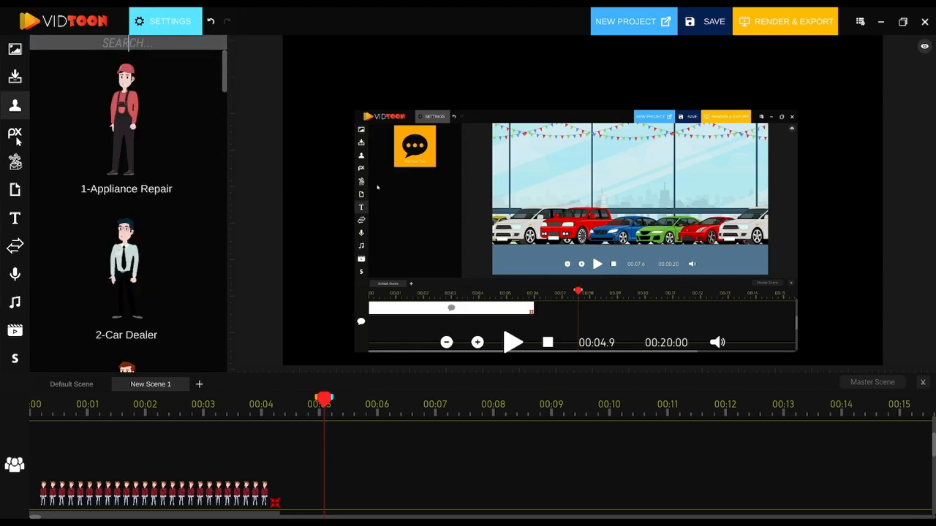
Look over the Pixabay and Iconfinder libraries, and find and download the striped-shirt boy GIF by searching Giphy for "happy"
{"action": "left_click", "coordinate": [15, 133]}
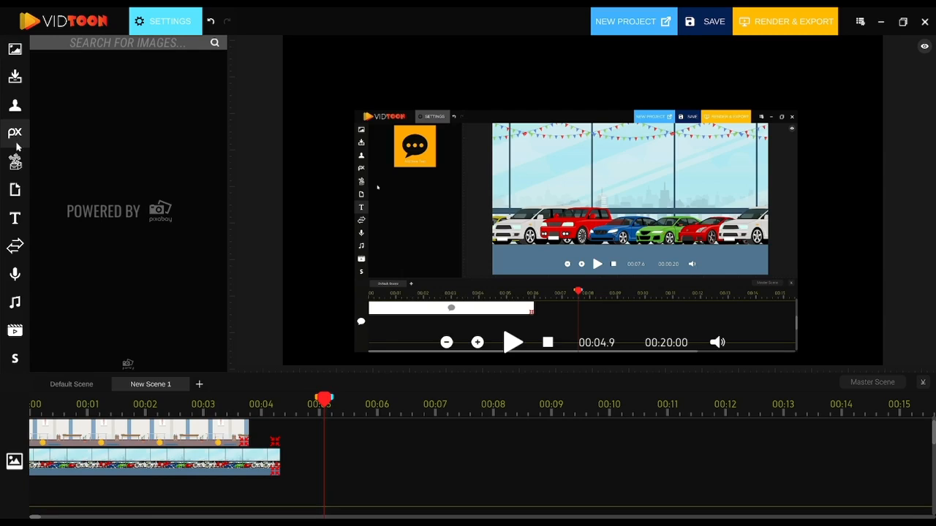
{"action": "left_click", "coordinate": [16, 162]}
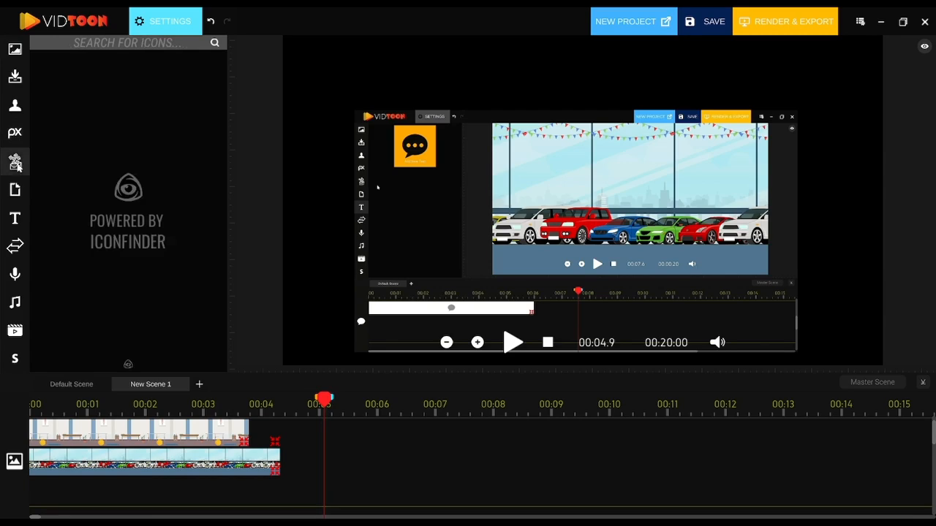
{"action": "left_click", "coordinate": [18, 192]}
{"action": "left_click", "coordinate": [139, 48]}
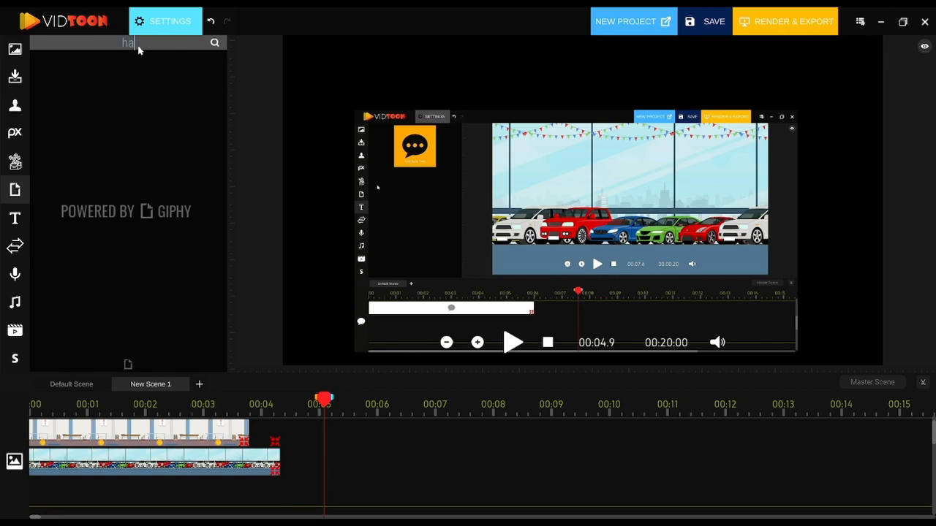
{"action": "key", "text": "Return"}
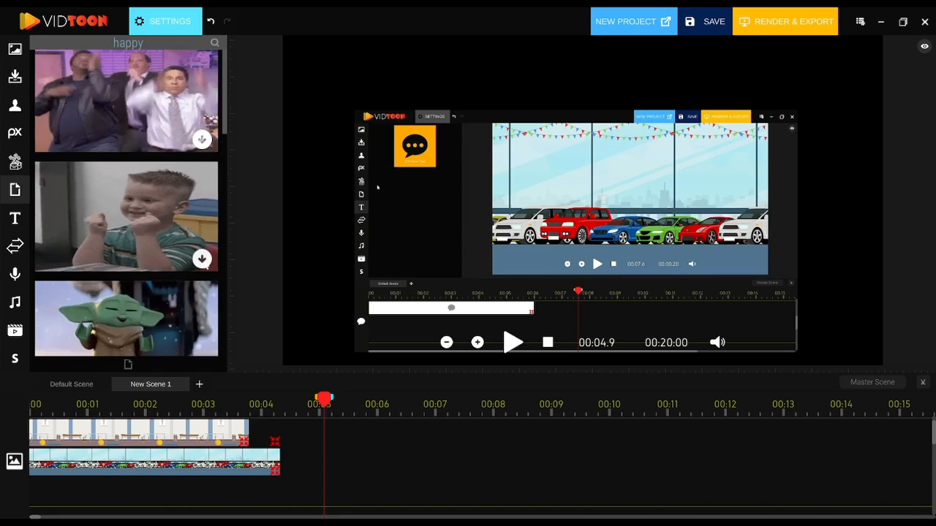
{"action": "left_click", "coordinate": [202, 258]}
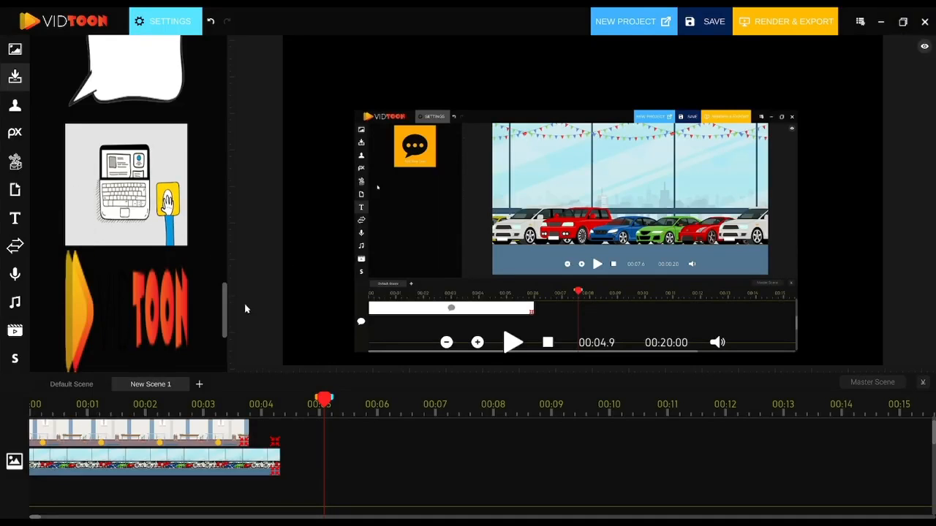
Add the boy GIF after the therapy room clip, place it in the scene's upper-left corner, and extend it to about 9 seconds
{"action": "left_click_drag", "start_coordinate": [225, 291], "coordinate": [226, 330]}
{"action": "left_click_drag", "start_coordinate": [168, 212], "coordinate": [307, 437]}
{"action": "left_click_drag", "start_coordinate": [447, 256], "coordinate": [331, 86]}
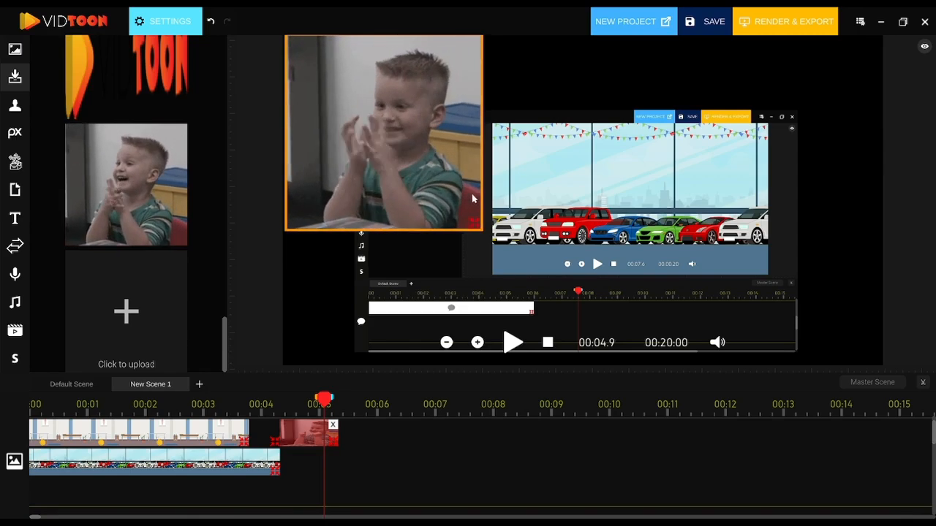
{"action": "left_click_drag", "start_coordinate": [331, 446], "coordinate": [547, 445]}
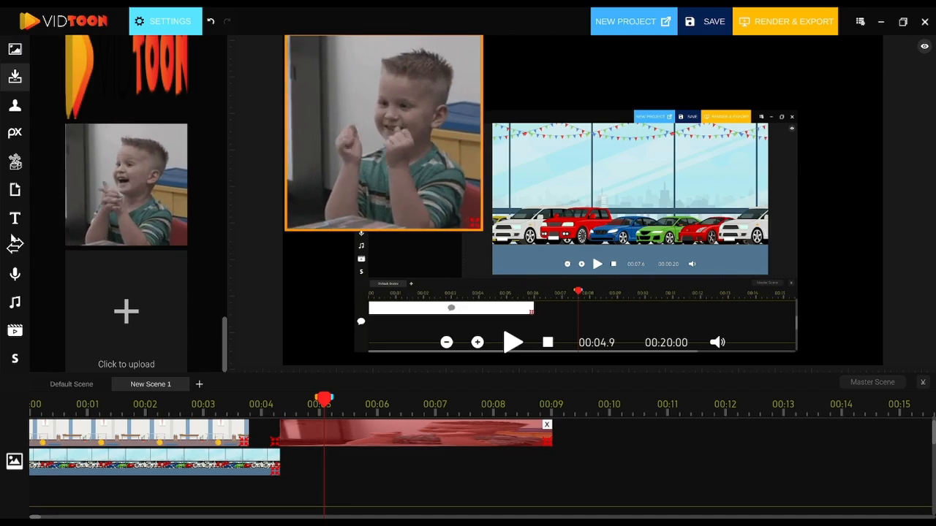
Add a text-to-speech clip at the start of the voice track and set its speech text to "You can type anything"
{"action": "left_click", "coordinate": [15, 274]}
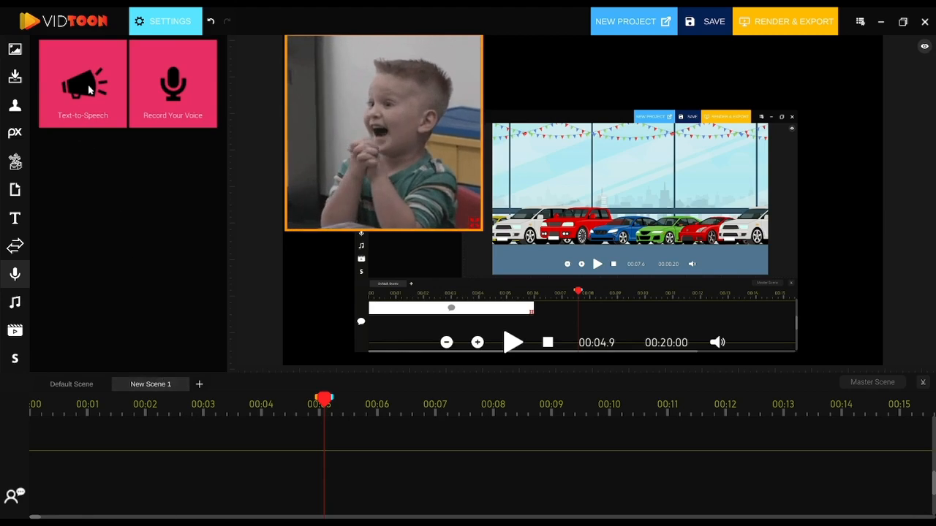
{"action": "left_click_drag", "start_coordinate": [84, 92], "coordinate": [86, 464]}
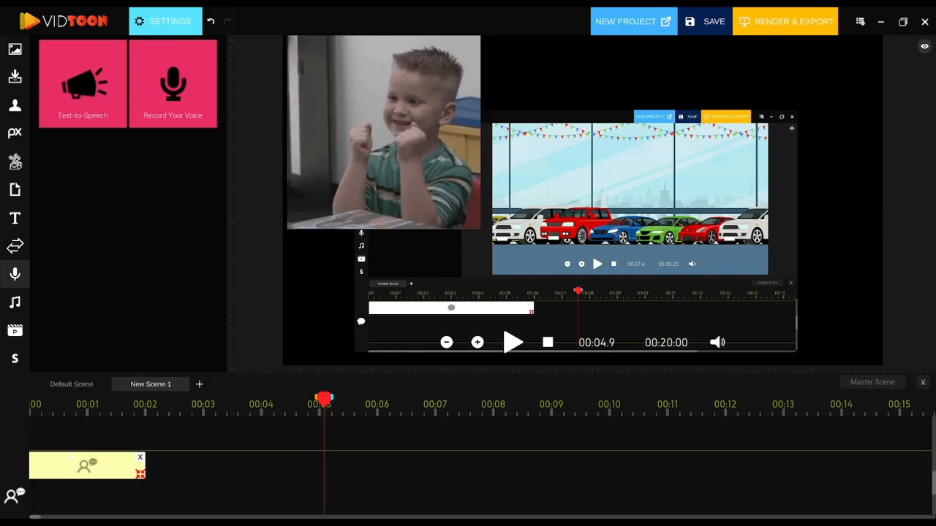
{"action": "left_click", "coordinate": [78, 405]}
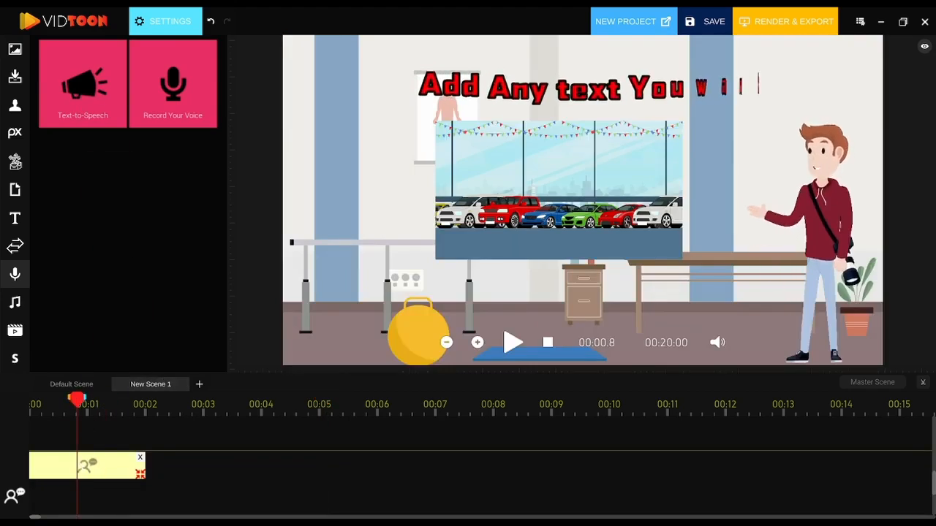
{"action": "left_click", "coordinate": [165, 21]}
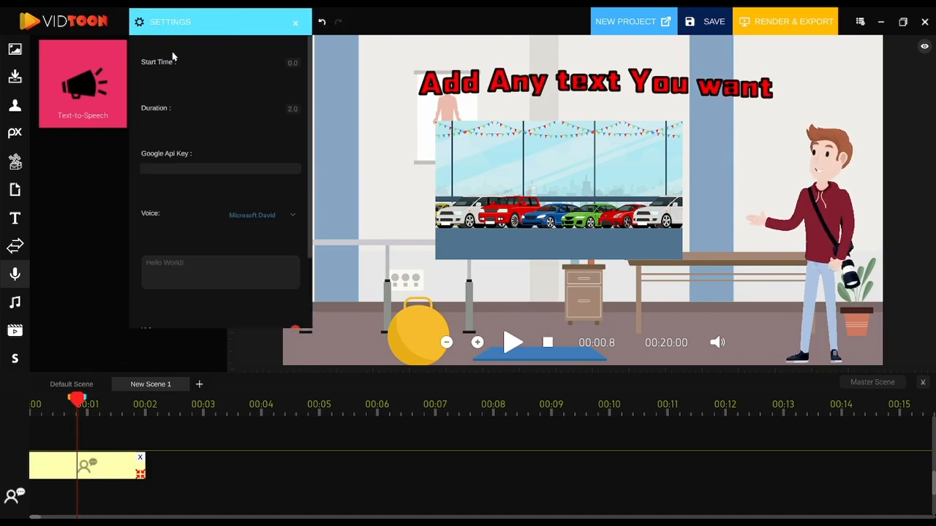
{"action": "left_click", "coordinate": [193, 269]}
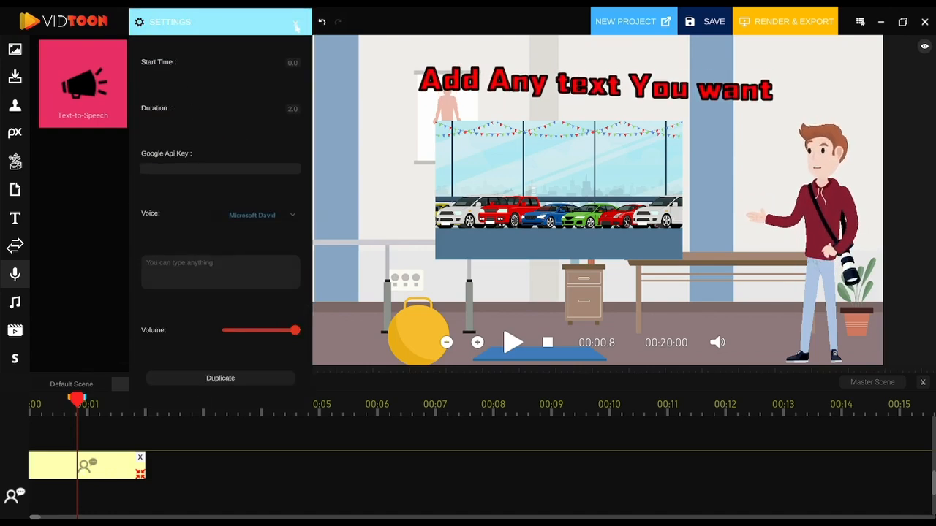
{"action": "left_click", "coordinate": [296, 23]}
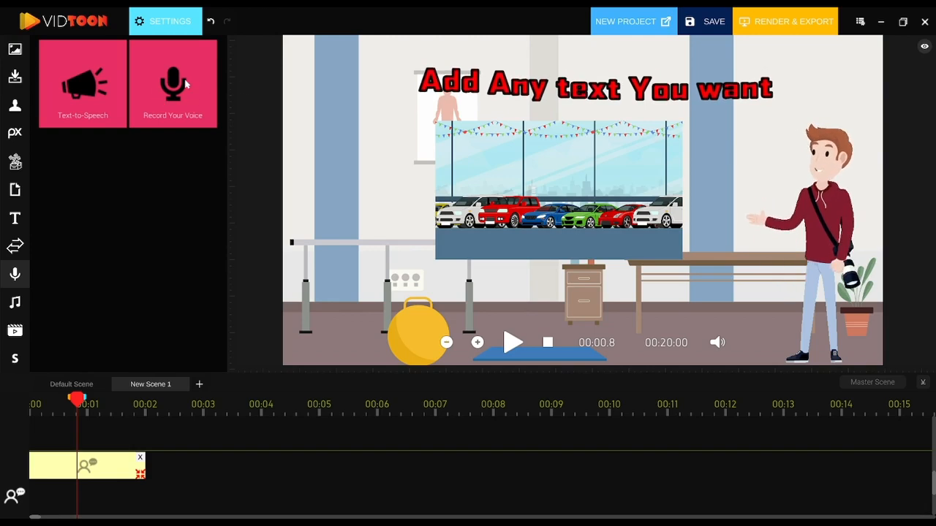
Add a voice recording clip starting at 2.6 seconds with a 4.8-second duration, and open its settings with the playhead at 4.2 seconds
{"action": "left_click_drag", "start_coordinate": [172, 91], "coordinate": [179, 468]}
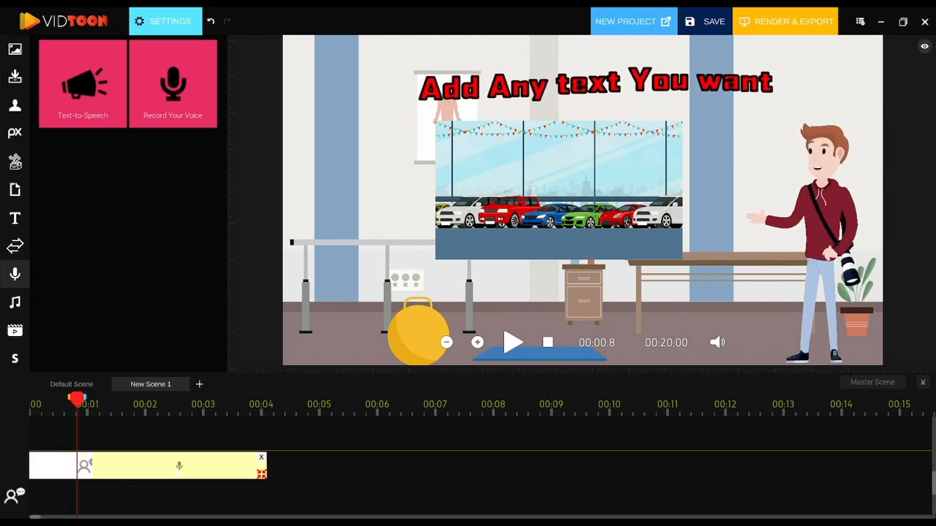
{"action": "left_click_drag", "start_coordinate": [263, 474], "coordinate": [361, 479]}
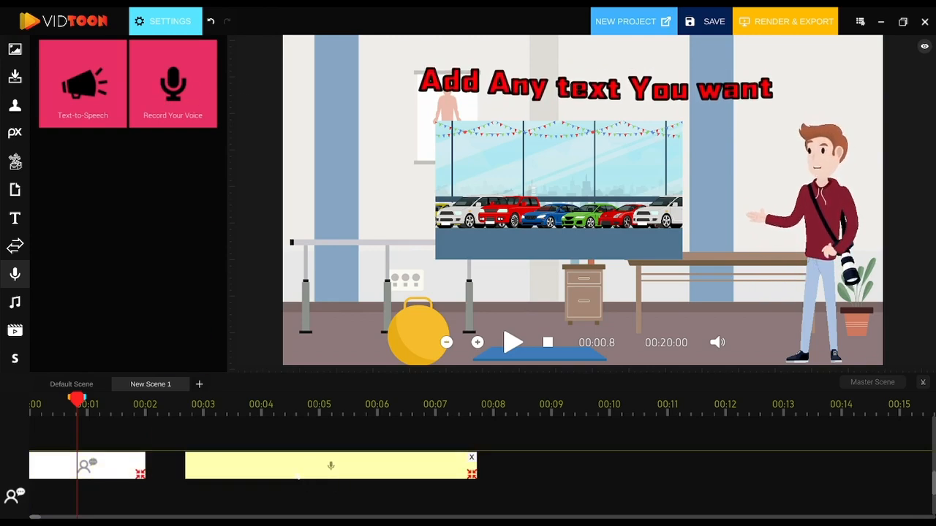
{"action": "left_click_drag", "start_coordinate": [77, 399], "coordinate": [283, 407]}
{"action": "left_click", "coordinate": [170, 29]}
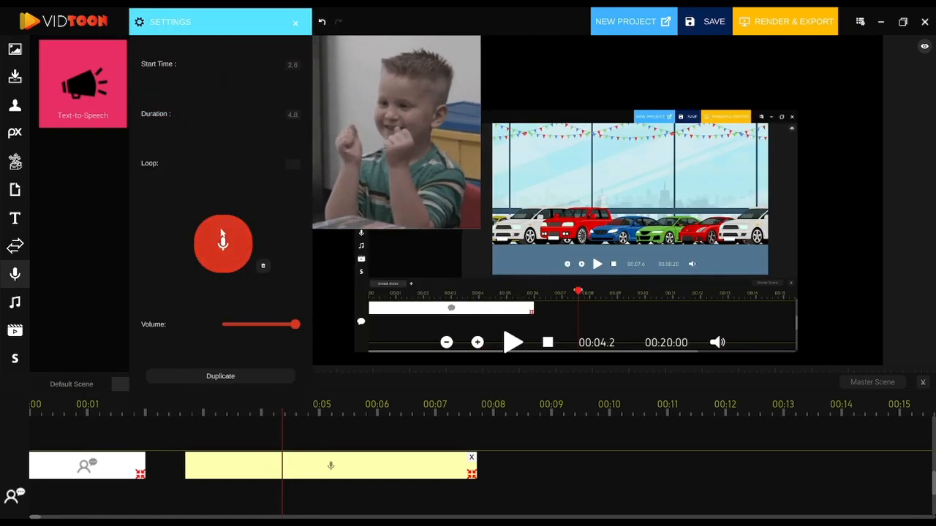
Add a text clip starting at 2.9 seconds, and enlarge its text box in the scene's upper-right area above the screenshot
{"action": "left_click", "coordinate": [294, 24]}
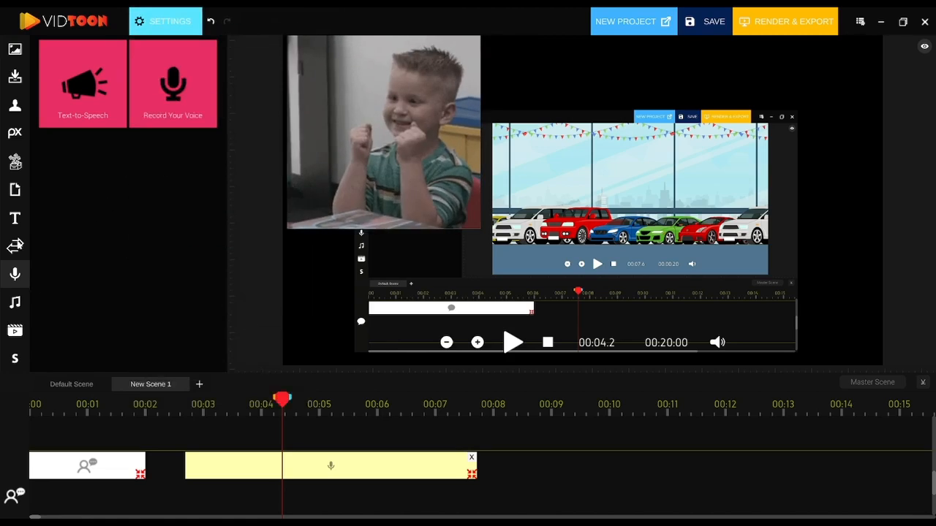
{"action": "left_click", "coordinate": [15, 218]}
{"action": "left_click_drag", "start_coordinate": [197, 205], "coordinate": [293, 466]}
{"action": "left_click_drag", "start_coordinate": [486, 258], "coordinate": [580, 71]}
{"action": "left_click_drag", "start_coordinate": [647, 95], "coordinate": [828, 132]}
Set the new text clip's wording to "You can add text to your scenes"
{"action": "left_click", "coordinate": [165, 21]}
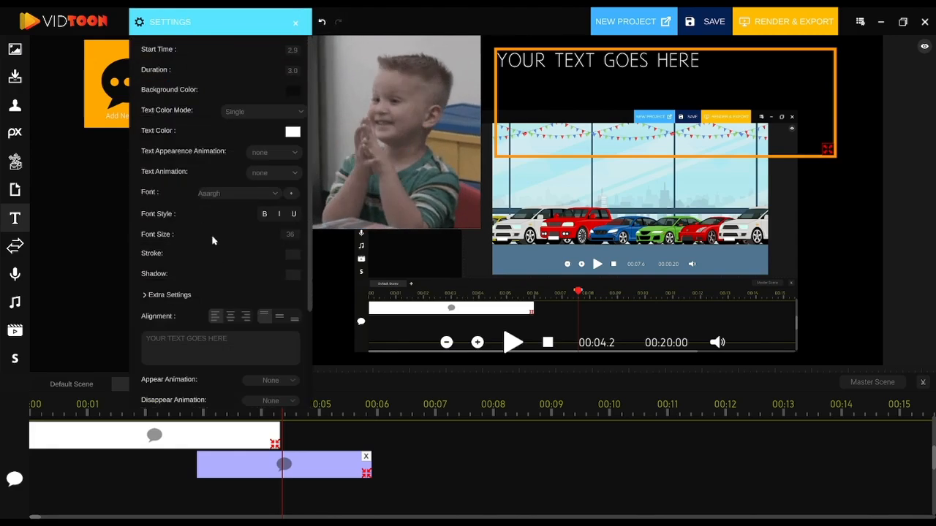
{"action": "triple_click", "coordinate": [220, 358]}
{"action": "type", "text": "You can add text to your scenes"}
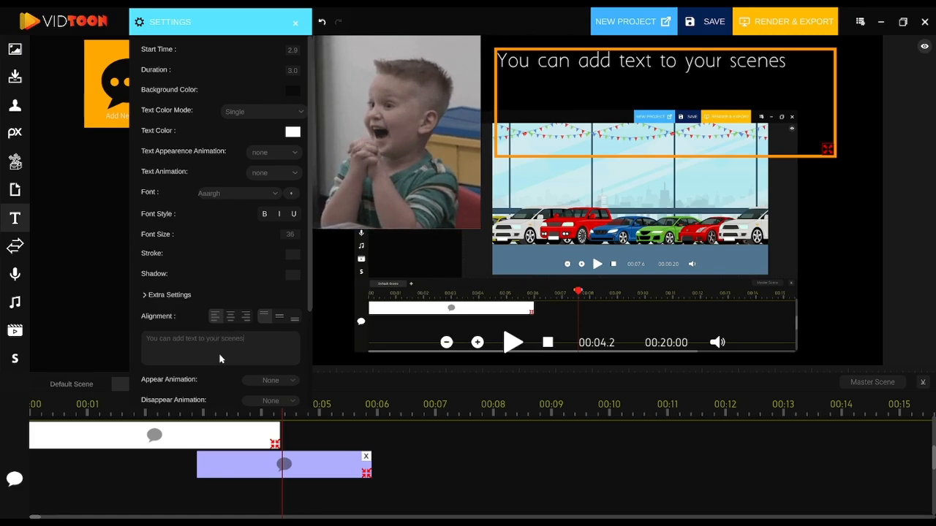
{"action": "left_click", "coordinate": [293, 25]}
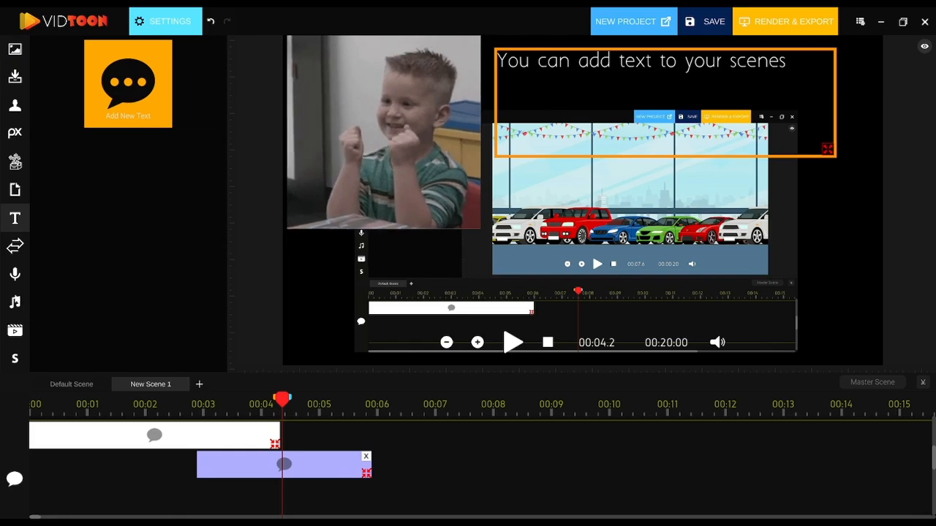
Add the AmbientandJourney track below the existing music clip, and upload Weshinetonight.mp3.mp3 to the music library
{"action": "left_click", "coordinate": [16, 303]}
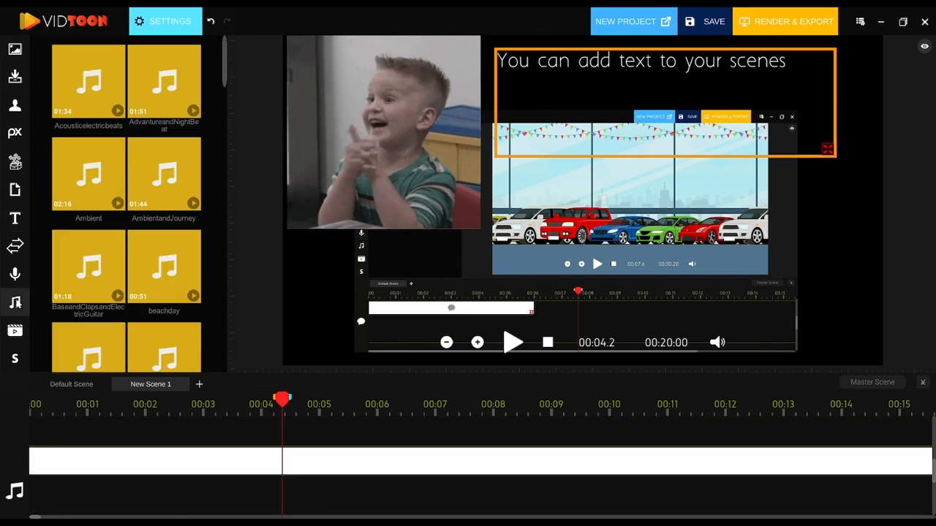
{"action": "left_click_drag", "start_coordinate": [165, 174], "coordinate": [313, 488]}
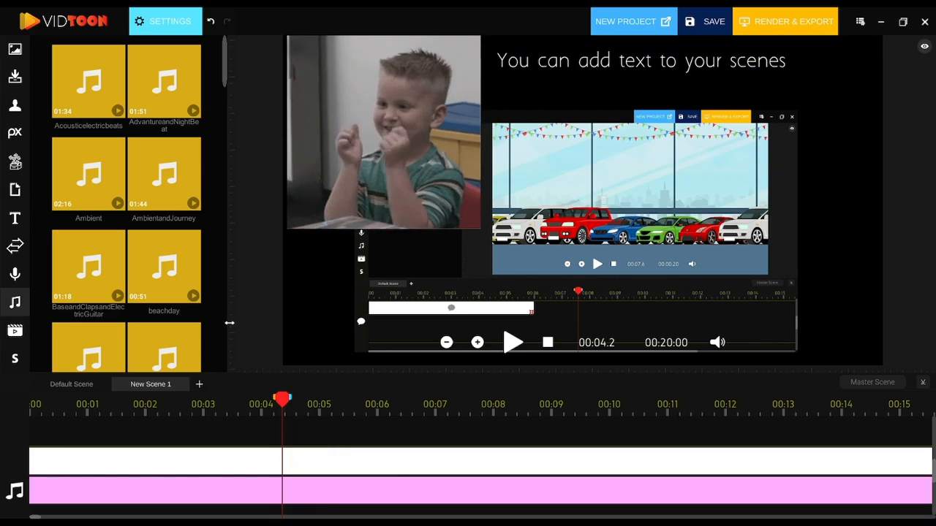
{"action": "scroll", "coordinate": [225, 344], "scroll_direction": "down", "scroll_amount": 5}
{"action": "scroll", "coordinate": [225, 352], "scroll_direction": "down", "scroll_amount": 10}
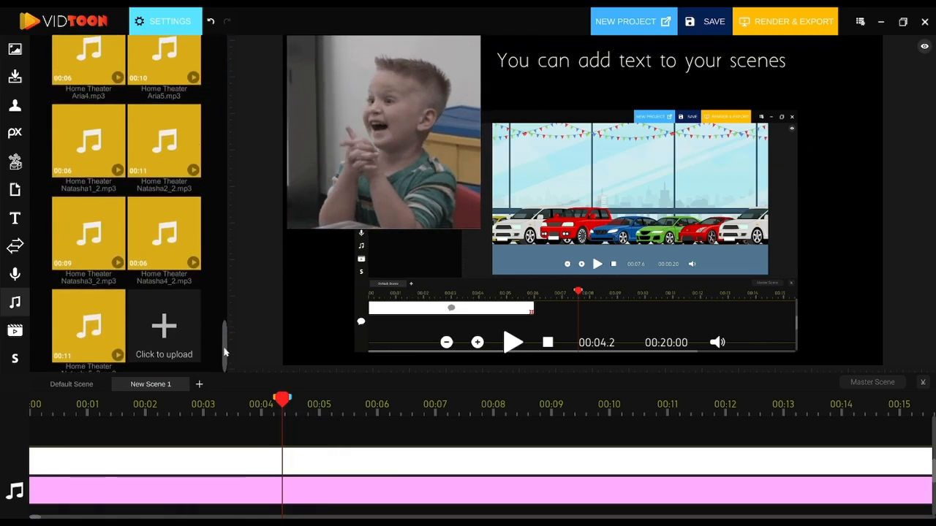
{"action": "left_click", "coordinate": [173, 329]}
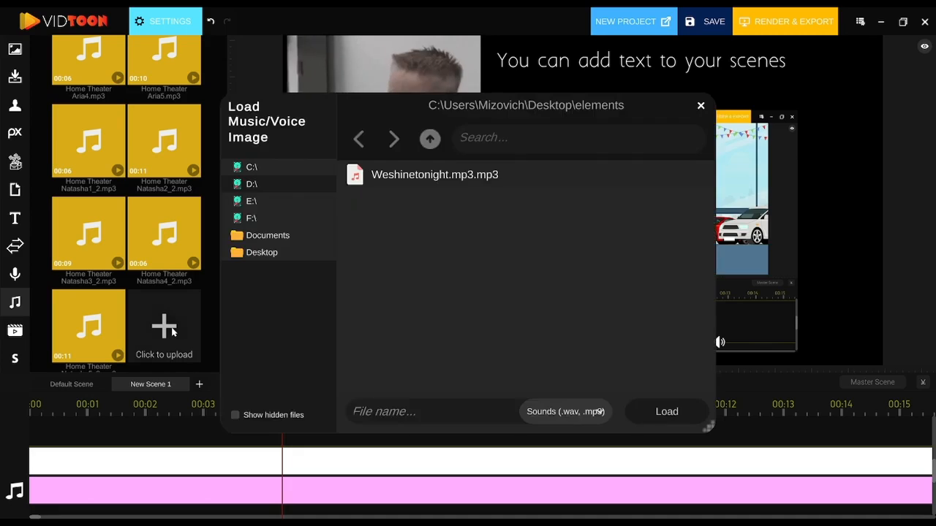
{"action": "double_click", "coordinate": [424, 179]}
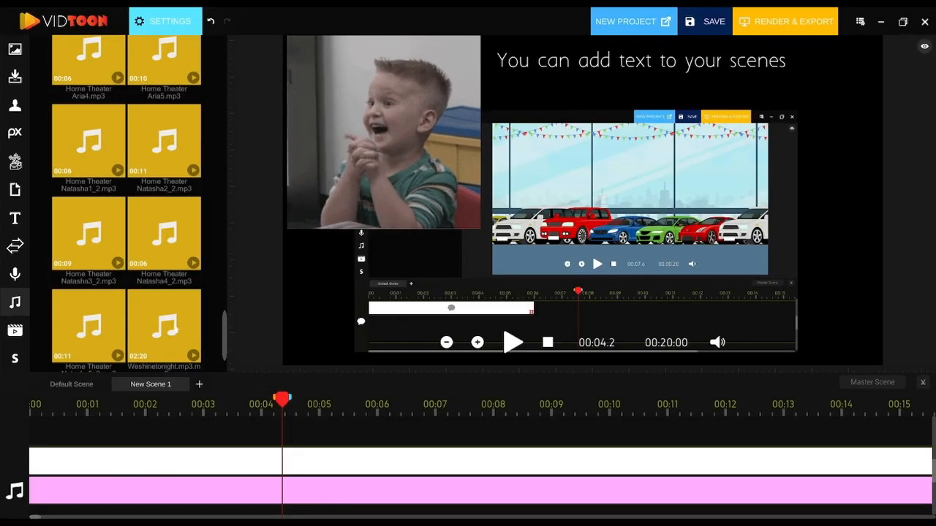
{"action": "left_click_drag", "start_coordinate": [225, 323], "coordinate": [227, 338]}
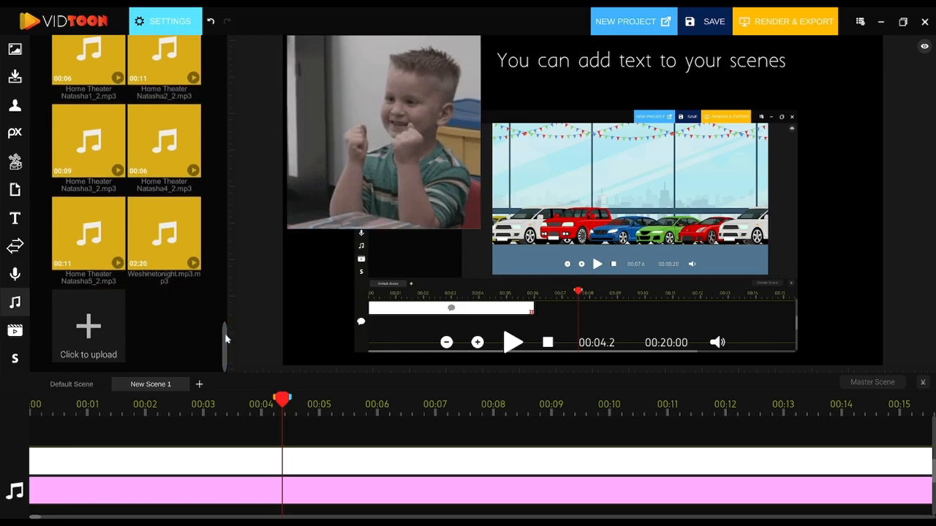
Add a transition at about 1.4 seconds on the row below the cars background clip
{"action": "left_click", "coordinate": [15, 246]}
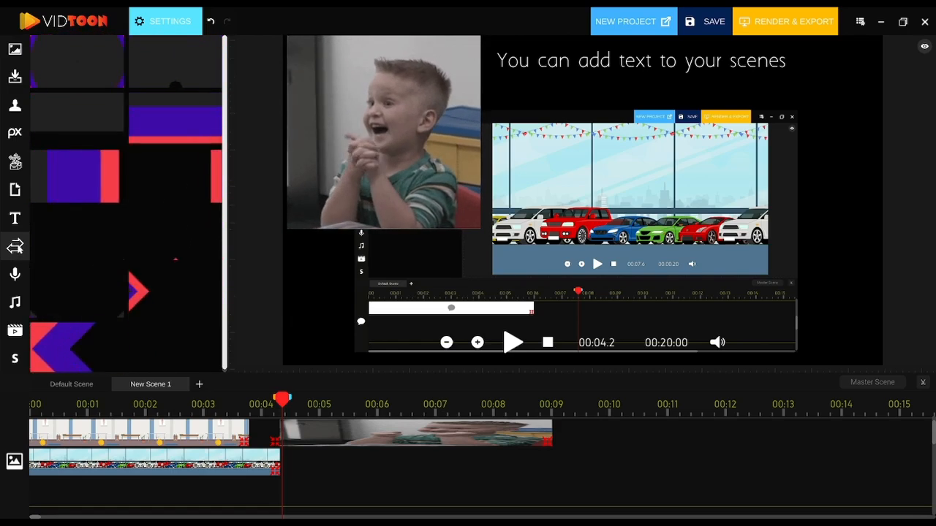
{"action": "left_click_drag", "start_coordinate": [145, 169], "coordinate": [163, 488]}
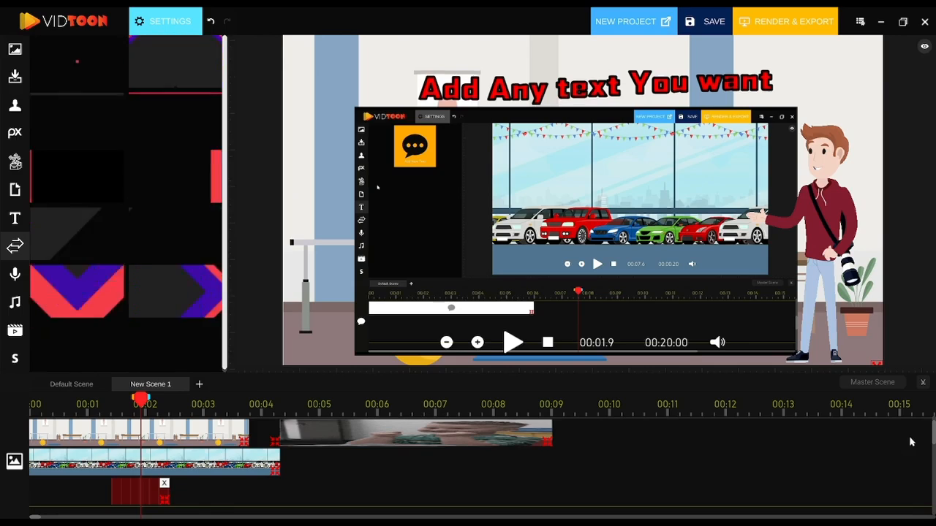
Look through the Desktop and Documents folders for a video file to upload to the video library
{"action": "left_click", "coordinate": [14, 330]}
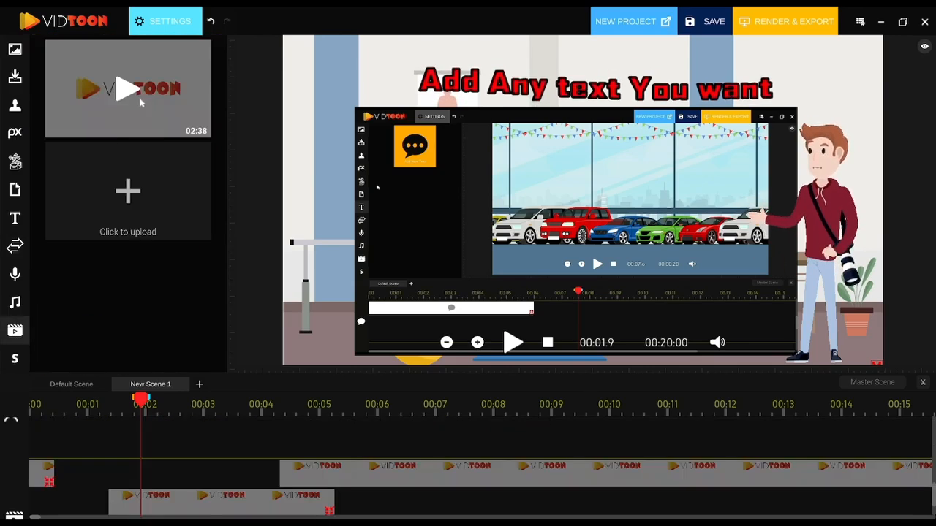
{"action": "left_click", "coordinate": [130, 191]}
{"action": "left_click", "coordinate": [267, 260]}
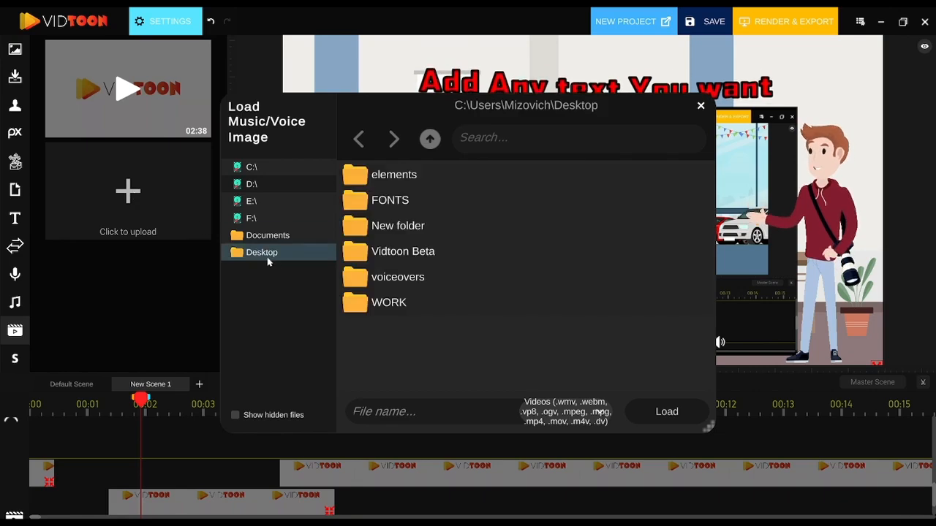
{"action": "left_click", "coordinate": [296, 236]}
{"action": "scroll", "coordinate": [460, 334], "scroll_direction": "down", "scroll_amount": 5}
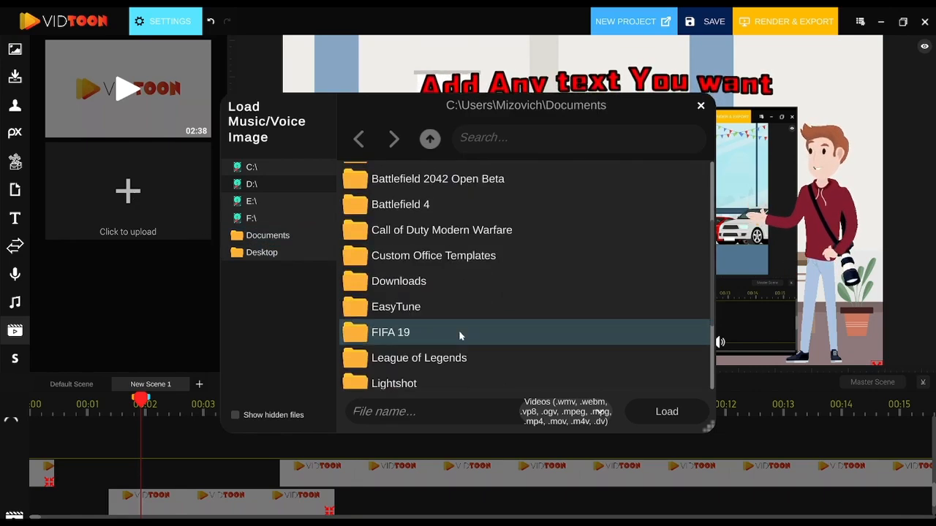
{"action": "left_click", "coordinate": [261, 252]}
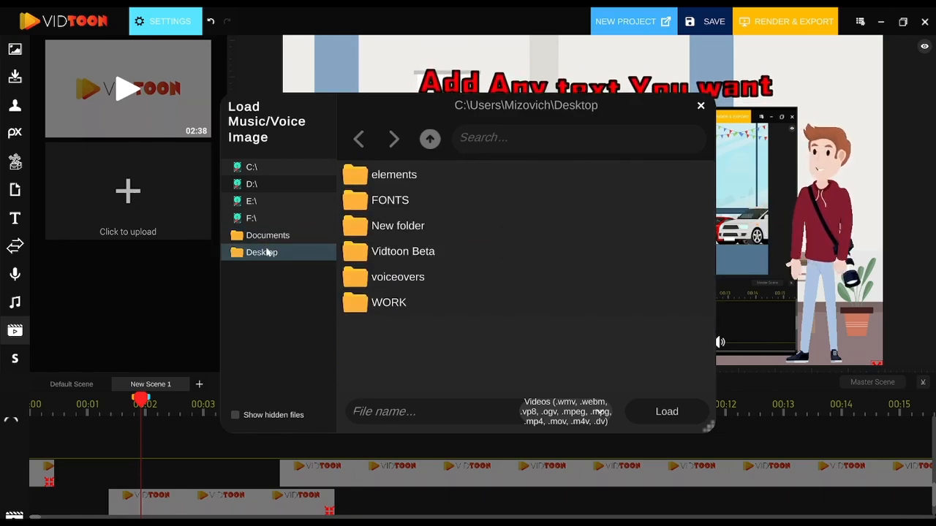
{"action": "left_click", "coordinate": [429, 139]}
{"action": "scroll", "coordinate": [397, 307], "scroll_direction": "down", "scroll_amount": 3}
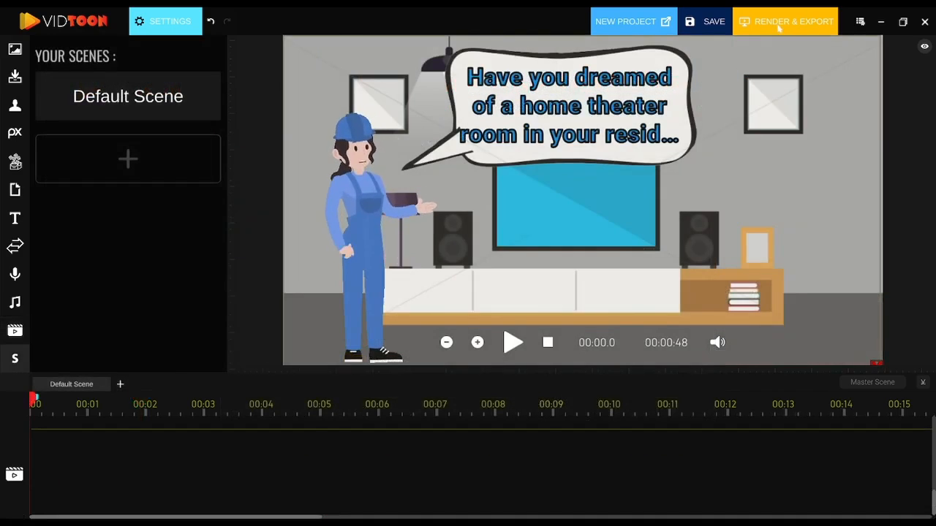
Render and export the home theater project to the Desktop with the file name Output
{"action": "left_click", "coordinate": [779, 28]}
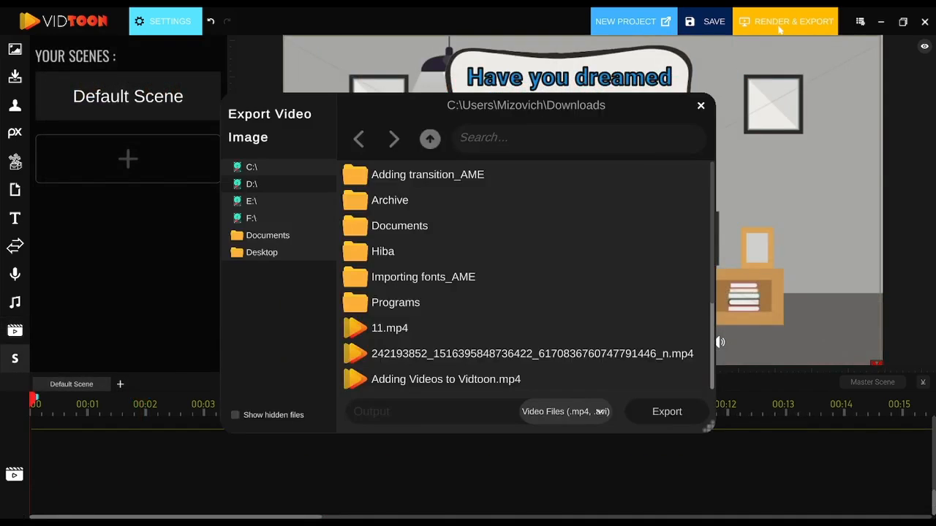
{"action": "left_click", "coordinate": [282, 254]}
{"action": "left_click", "coordinate": [401, 413]}
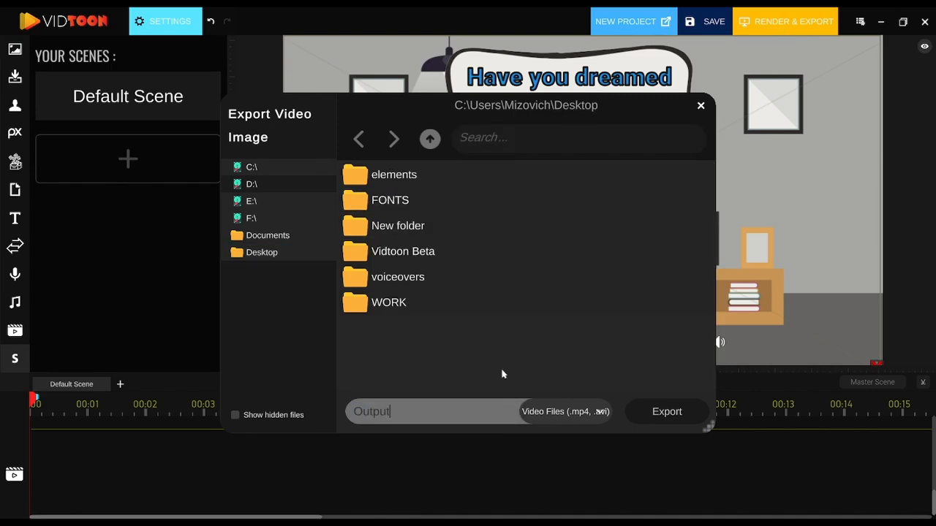
{"action": "left_click", "coordinate": [679, 407]}
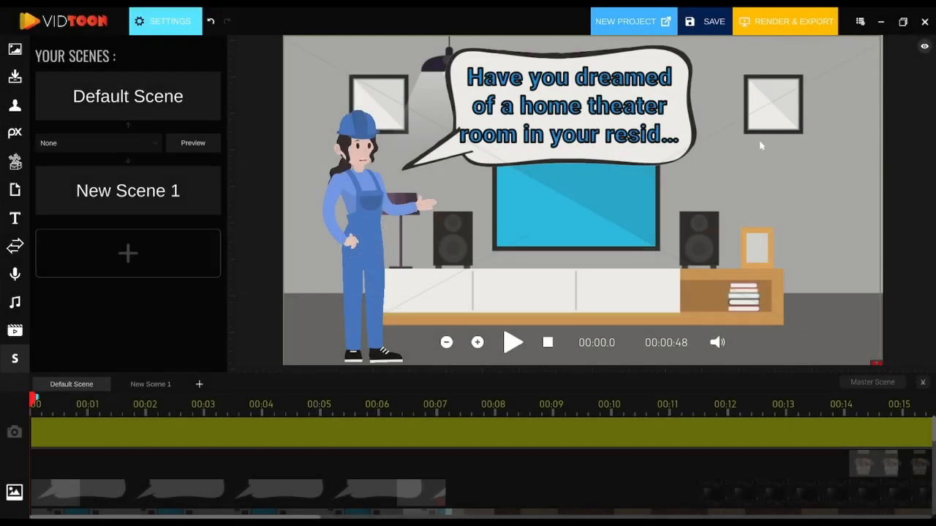
View the optional custom API key settings for Pixabay, IconFinder and Giphy, and accept them without entering any keys
{"action": "left_click", "coordinate": [861, 22]}
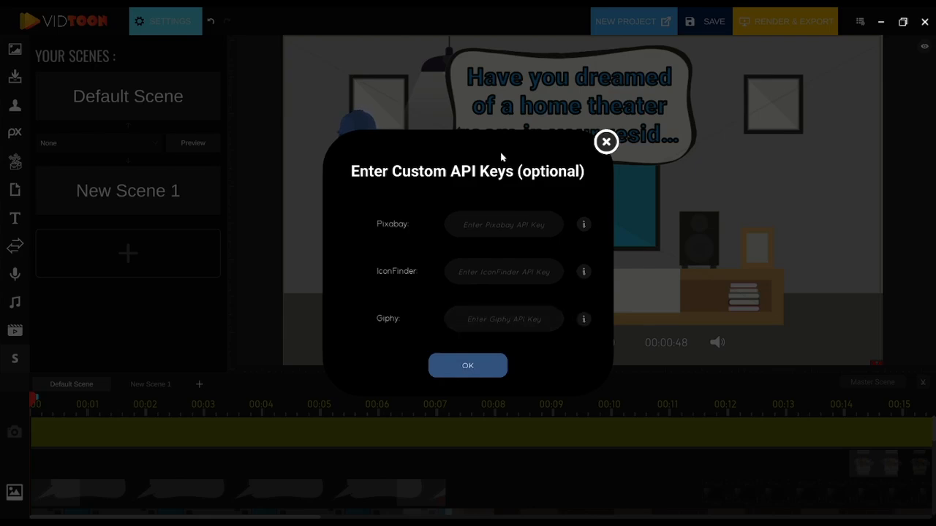
{"action": "left_click", "coordinate": [476, 367]}
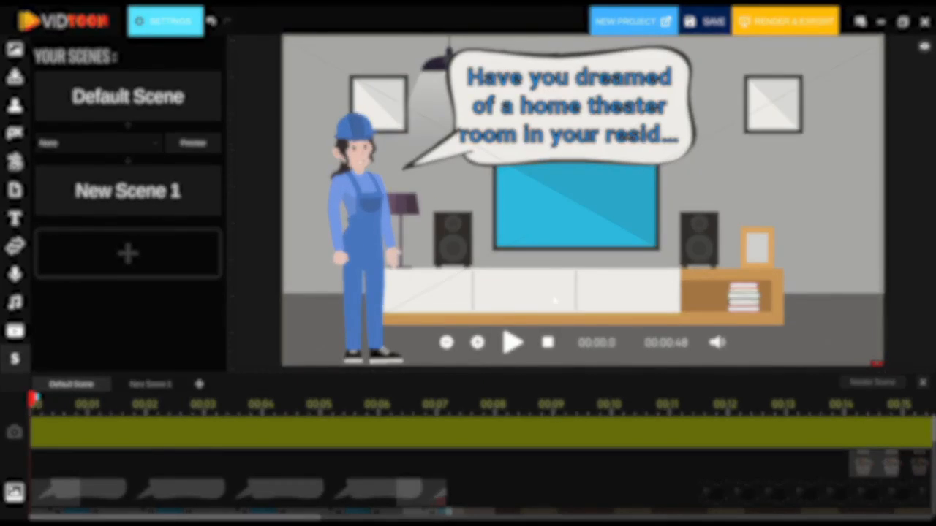